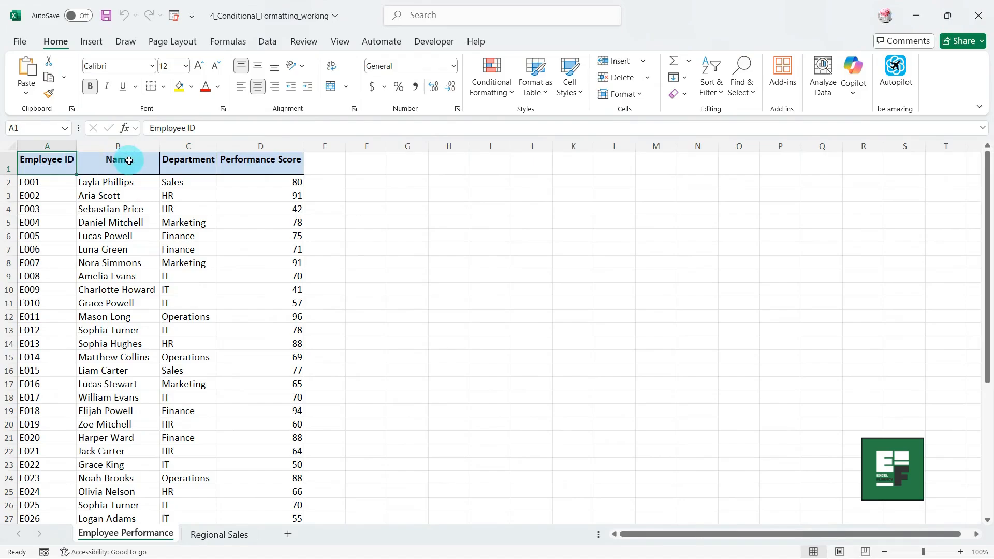
# Select the Name, Department and Performance Score column headers, then go to the Regional Sales sheet.
pyautogui.click(125, 162)
pyautogui.click(187, 163)
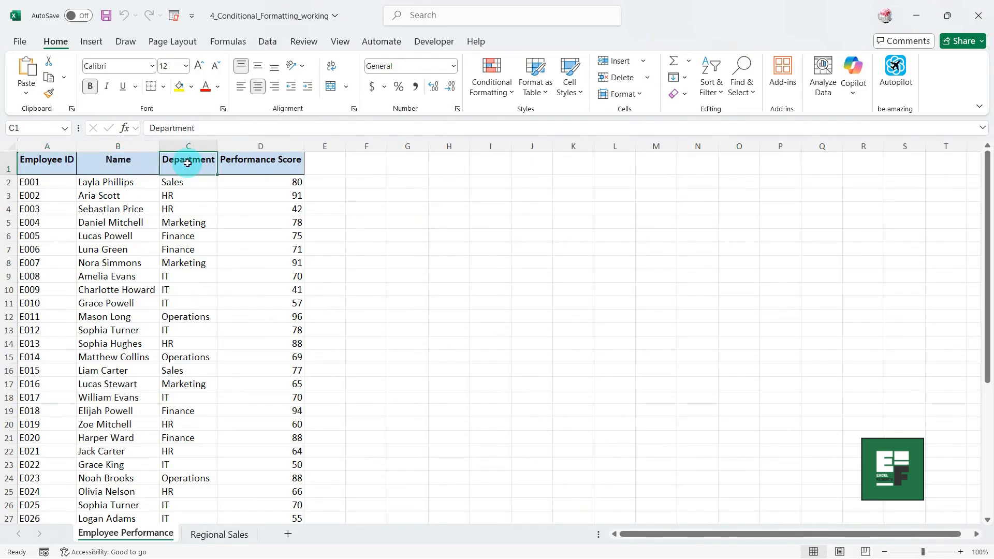
pyautogui.click(261, 164)
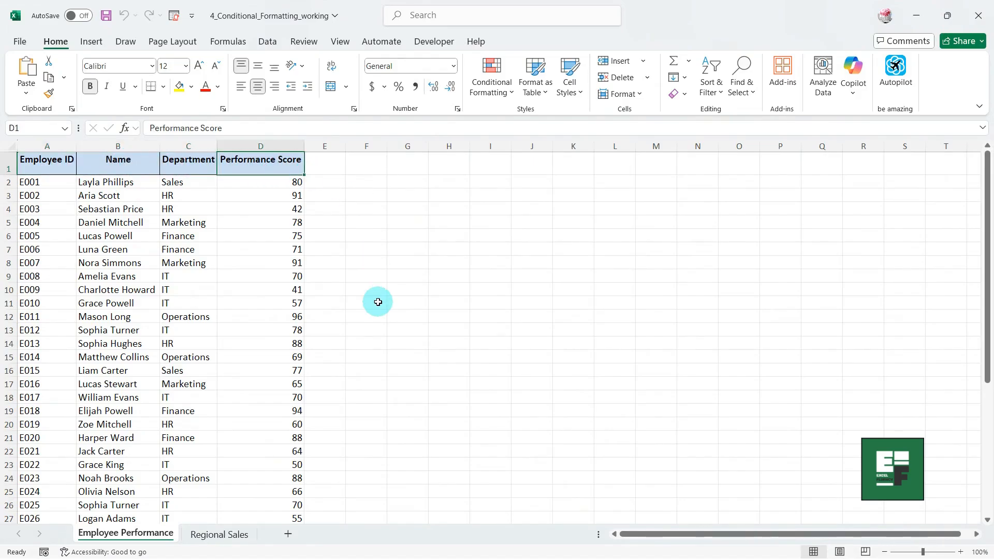
pyautogui.click(221, 536)
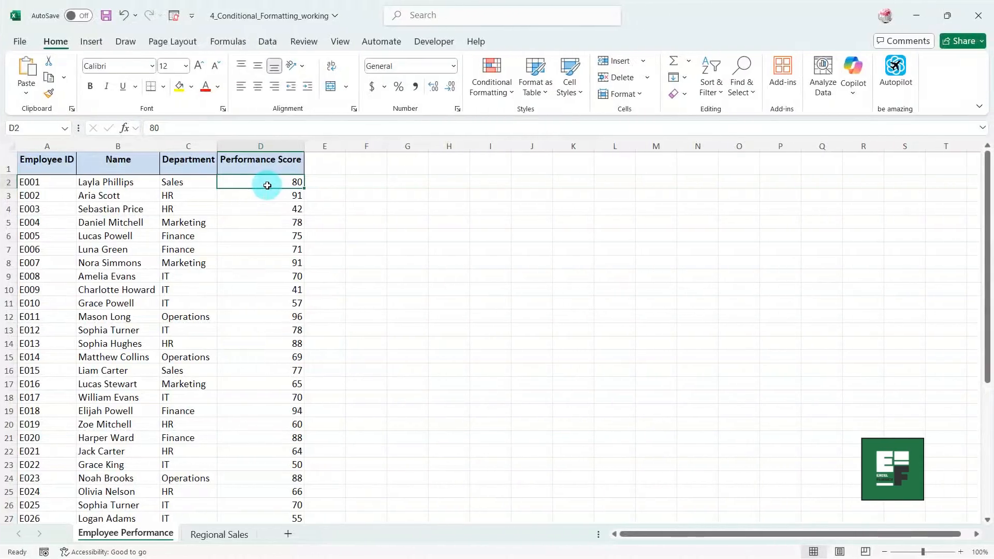
# Highlight scores in D2:D41 greater than 85 with a custom light green fill.
pyautogui.hotkey('ctrl', 'shift', 'Down')
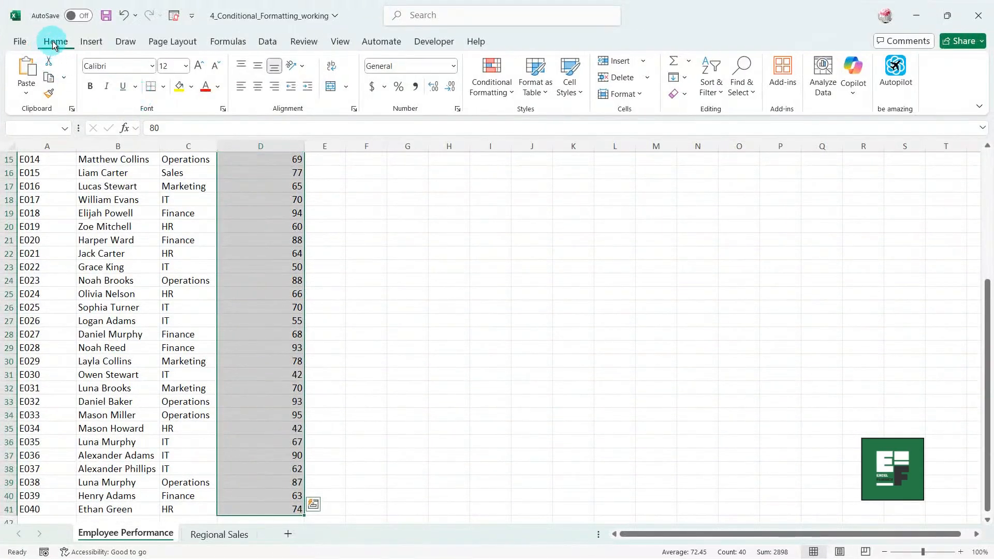
pyautogui.click(497, 89)
pyautogui.moveTo(507, 119)
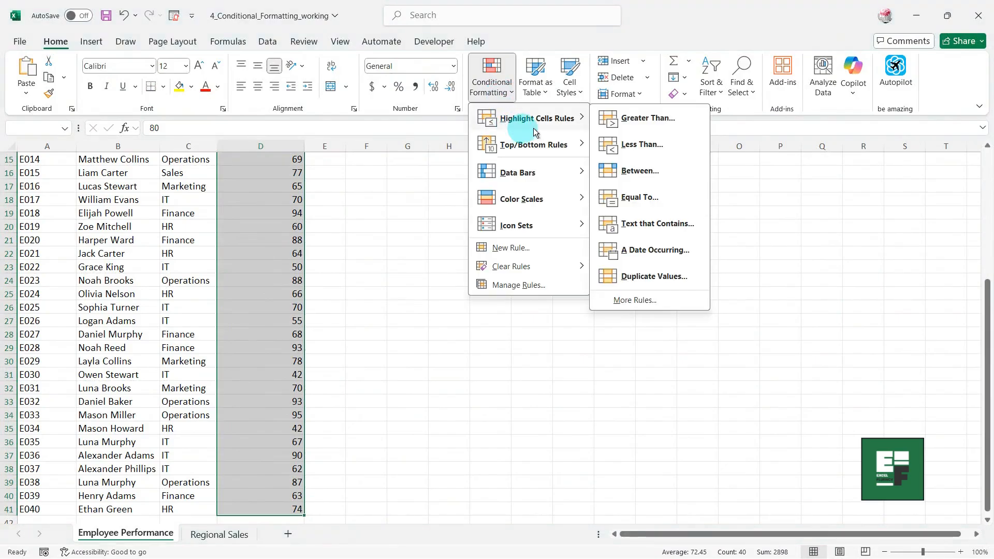
pyautogui.click(633, 119)
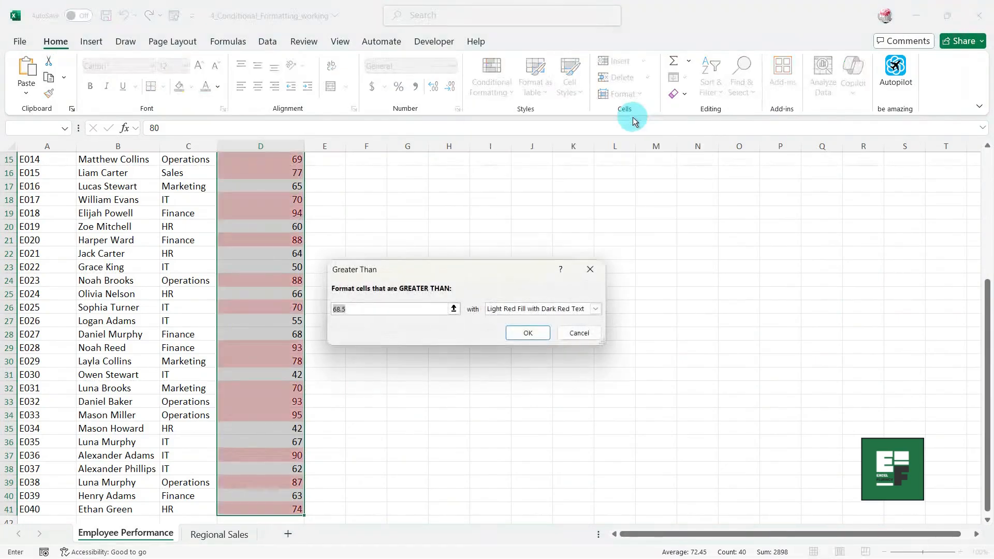
pyautogui.write('85')
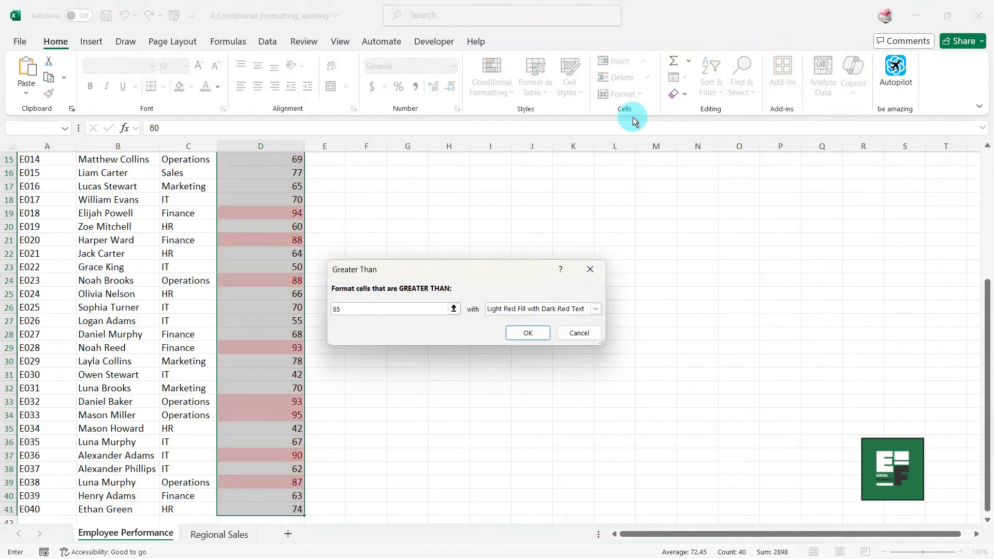
pyautogui.click(595, 309)
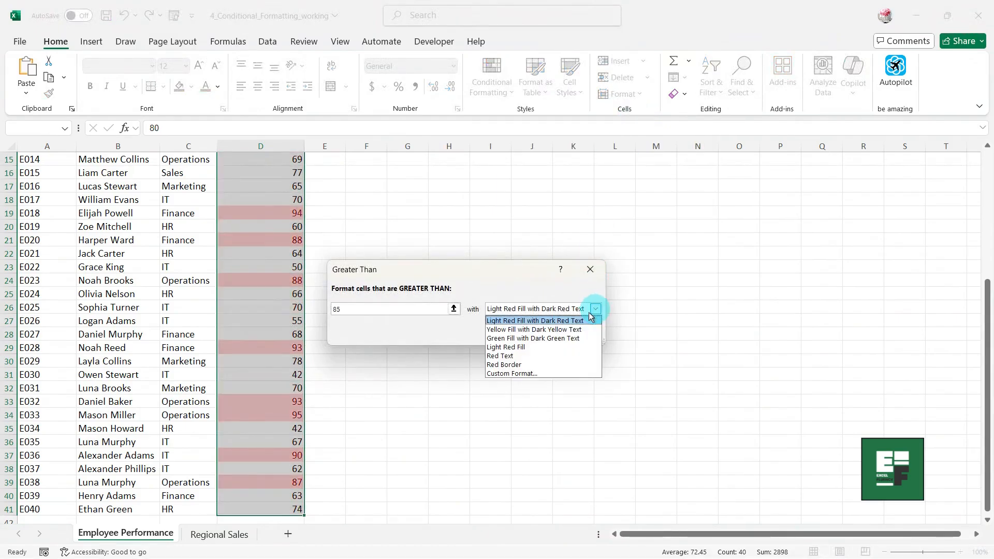
pyautogui.click(531, 373)
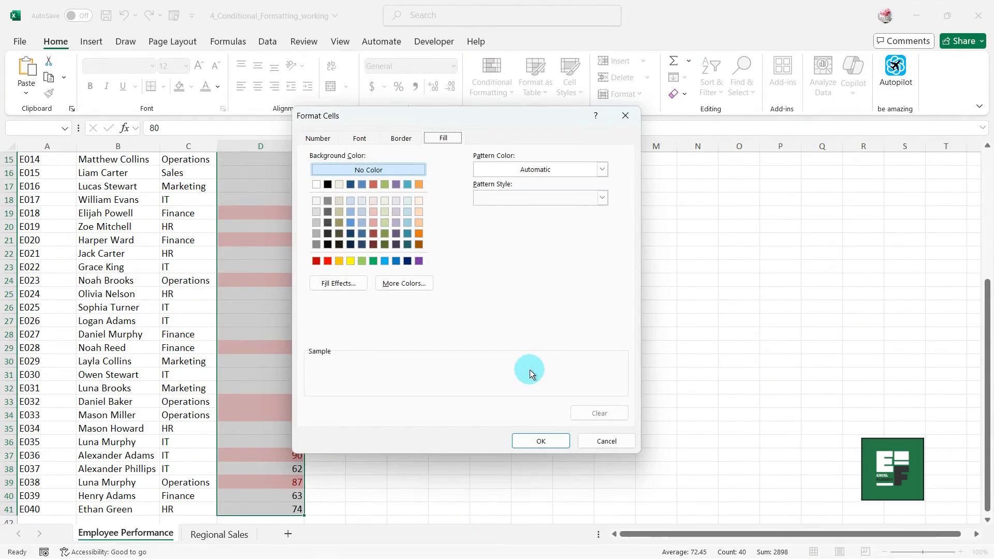
pyautogui.click(383, 223)
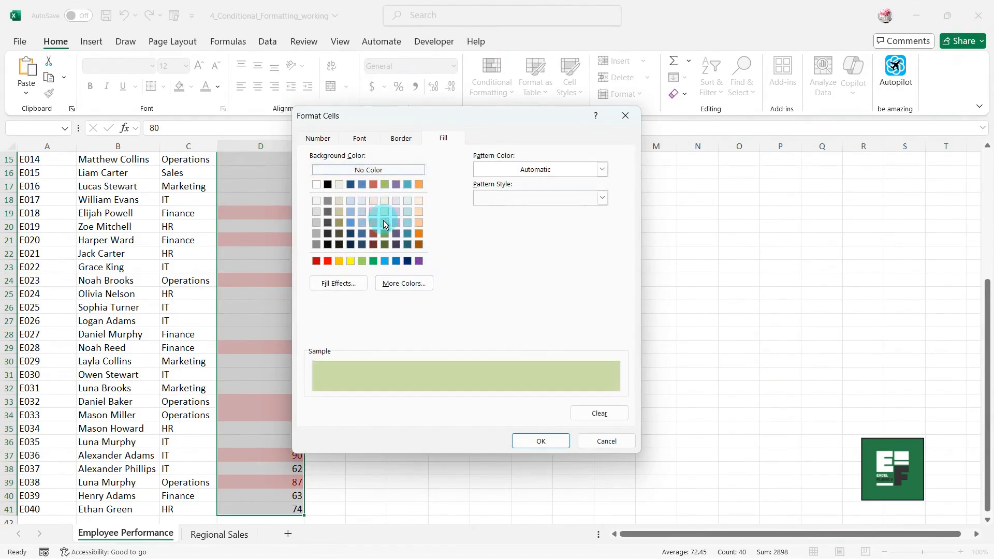
pyautogui.click(529, 439)
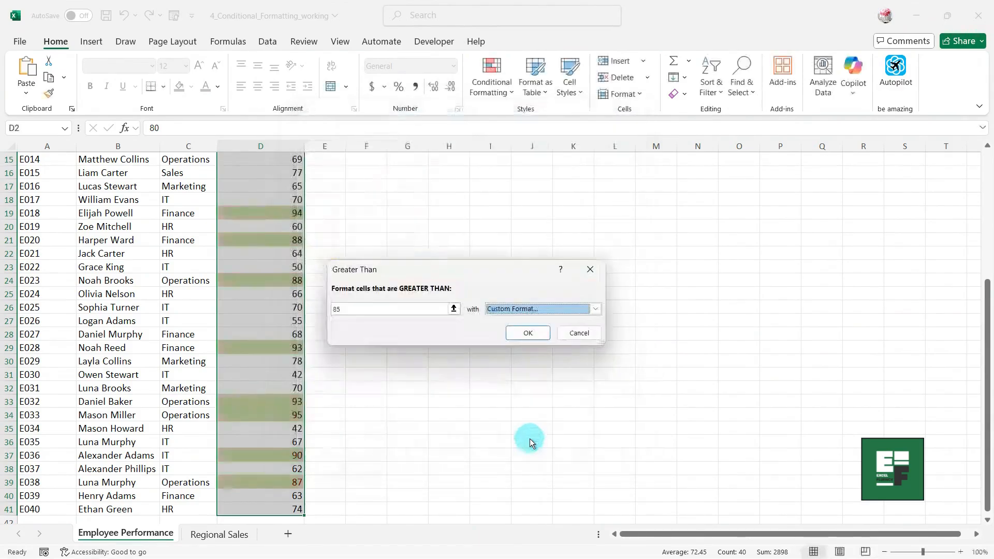
pyautogui.click(524, 333)
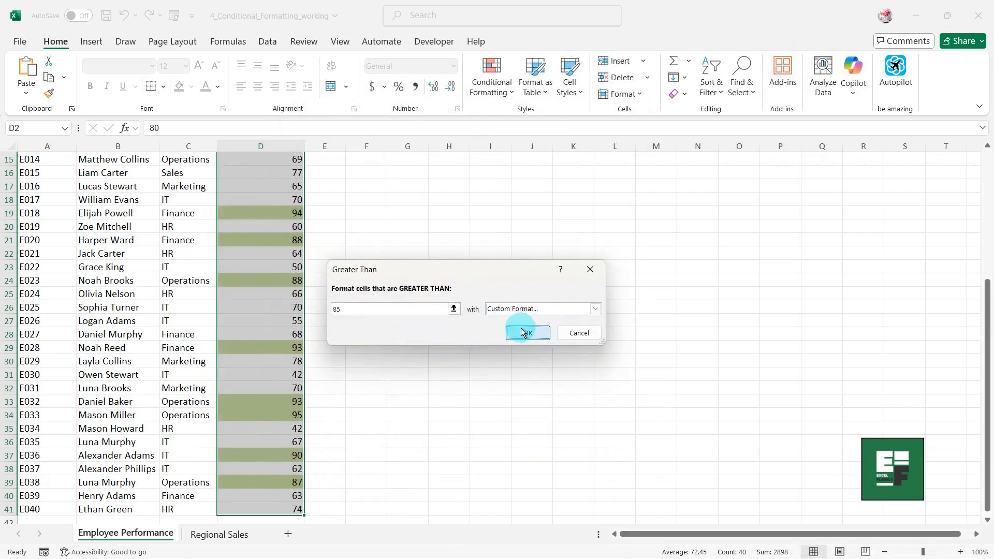
pyautogui.scroll(5, 411, 284)
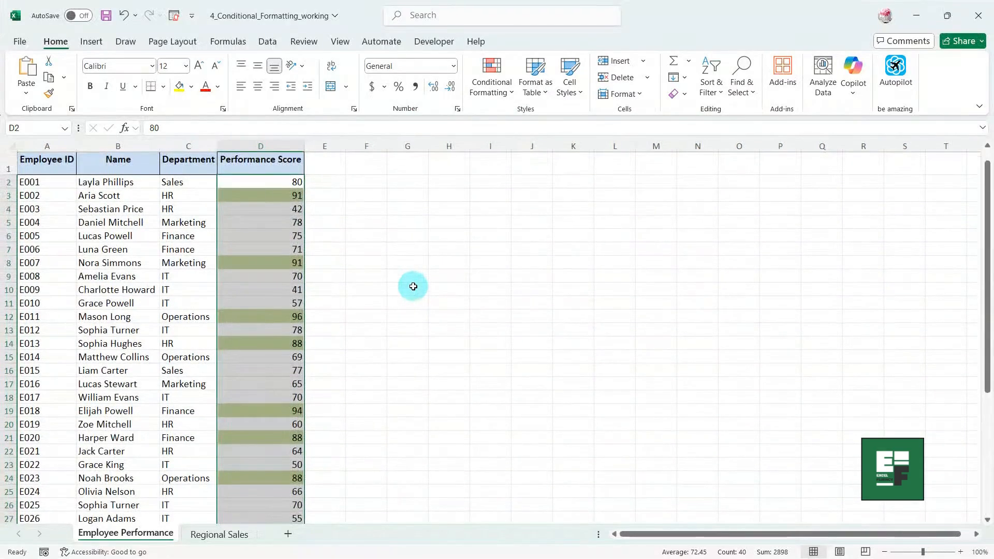
# Add a Less Than 60 rule giving low scores a Light Red Fill.
pyautogui.click(491, 78)
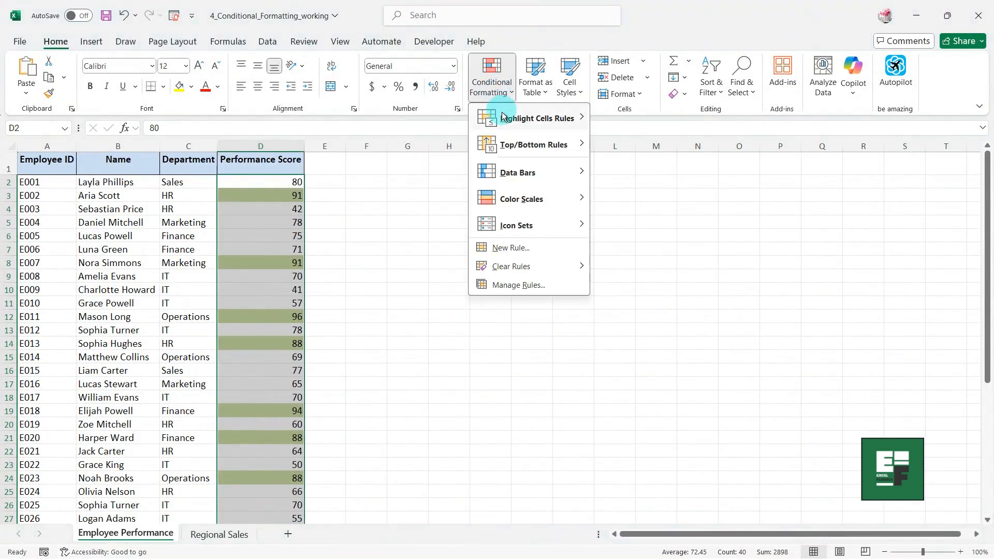
pyautogui.moveTo(509, 121)
pyautogui.click(641, 144)
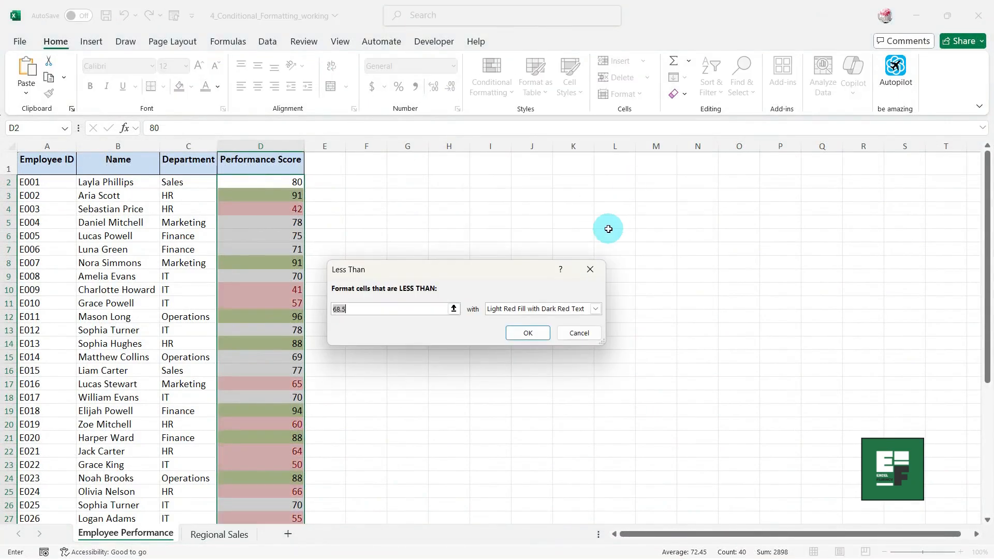
pyautogui.write('60')
pyautogui.click(595, 309)
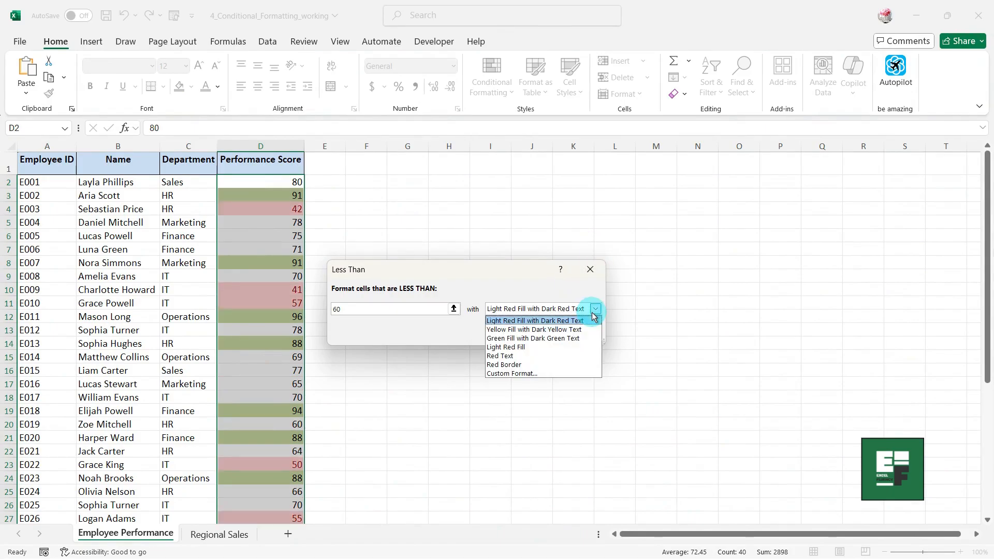
pyautogui.click(540, 348)
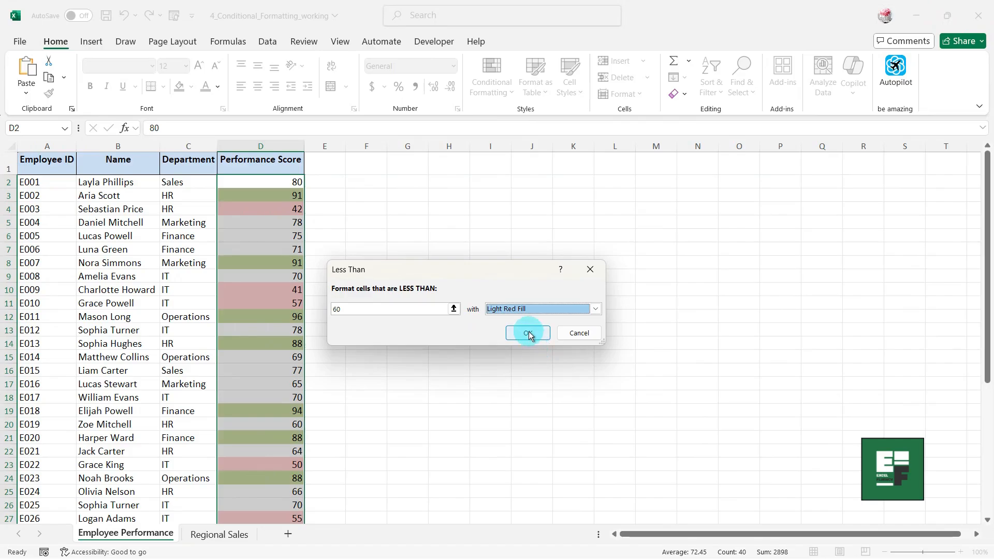
pyautogui.click(528, 331)
pyautogui.click(416, 306)
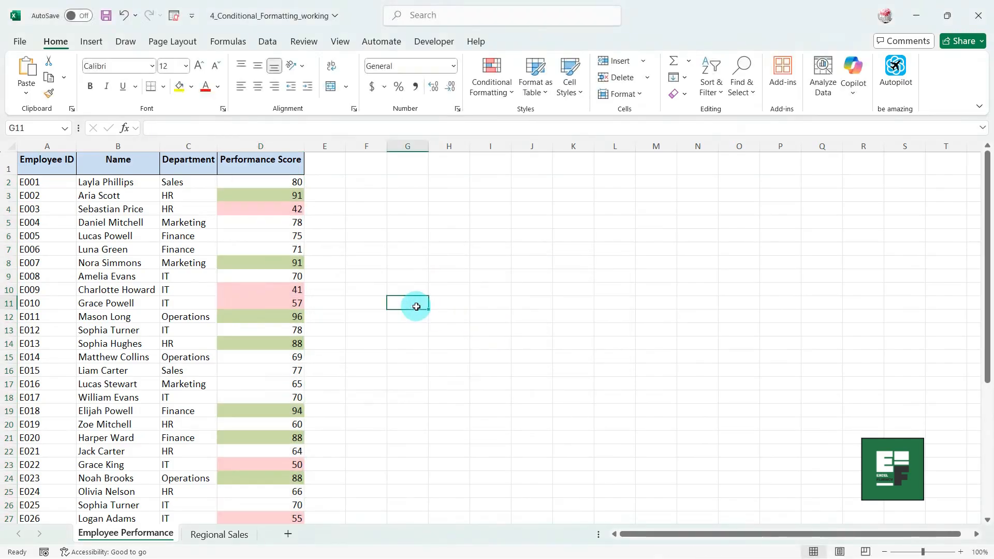
pyautogui.scroll(-8, 402, 240)
pyautogui.scroll(4, 401, 240)
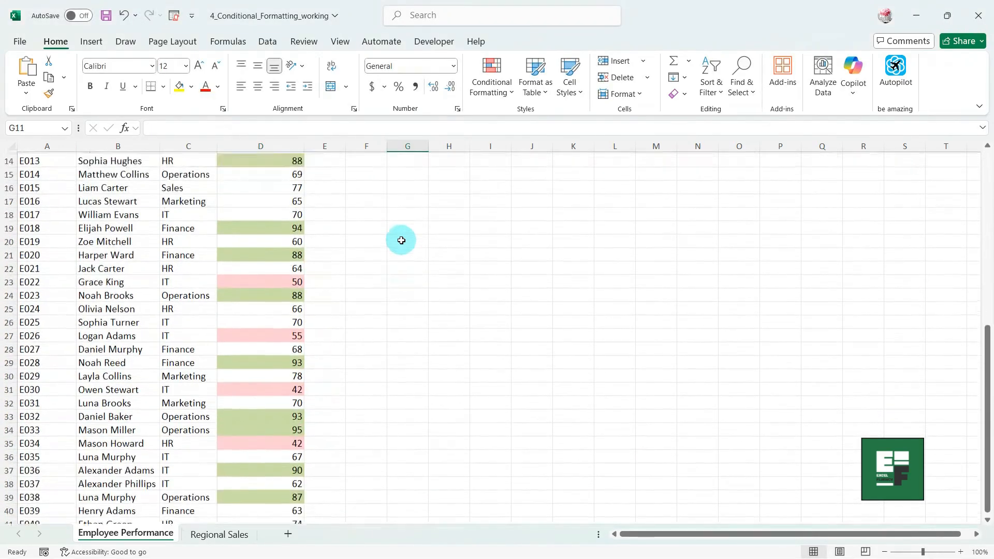
pyautogui.scroll(5, 401, 240)
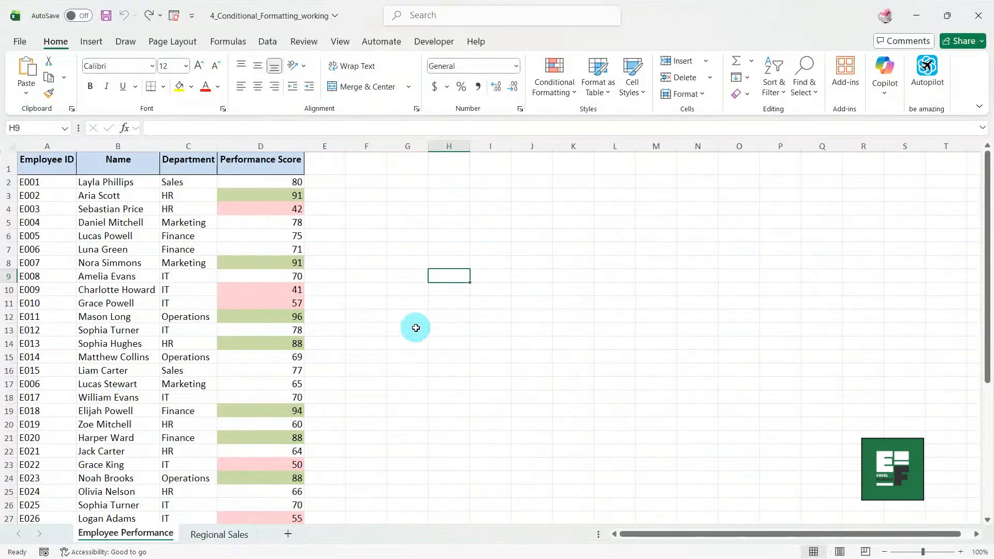
pyautogui.scroll(-7, 372, 224)
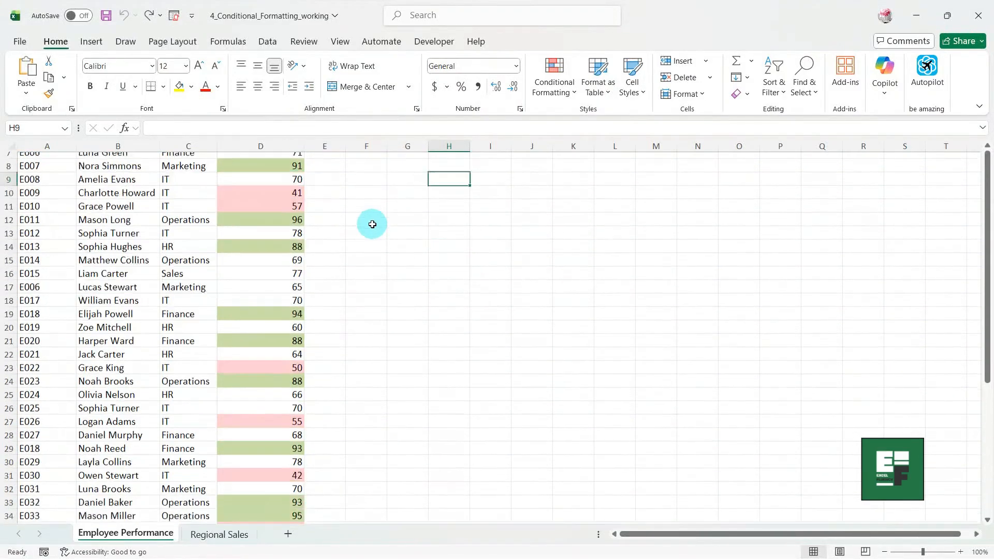
pyautogui.scroll(7, 372, 224)
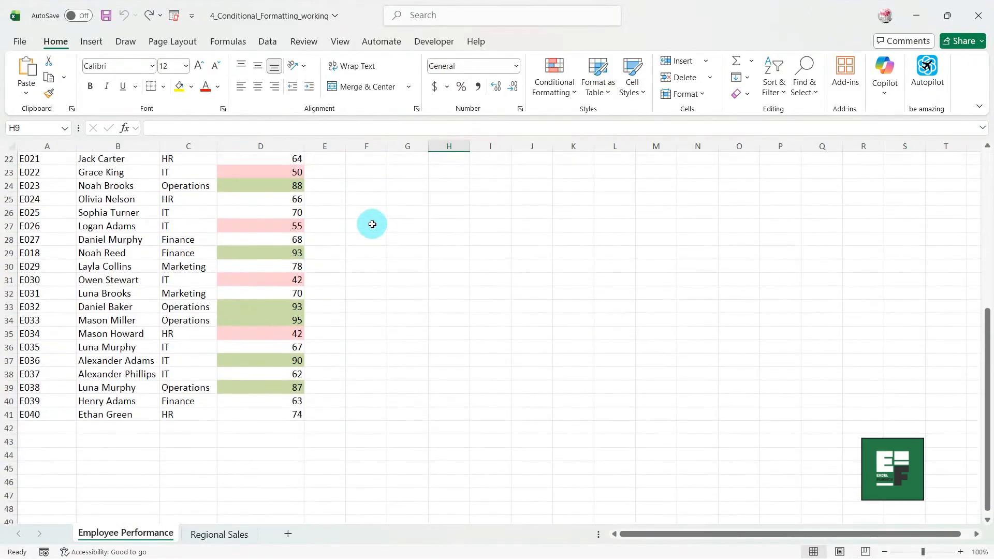
pyautogui.scroll(1, 372, 224)
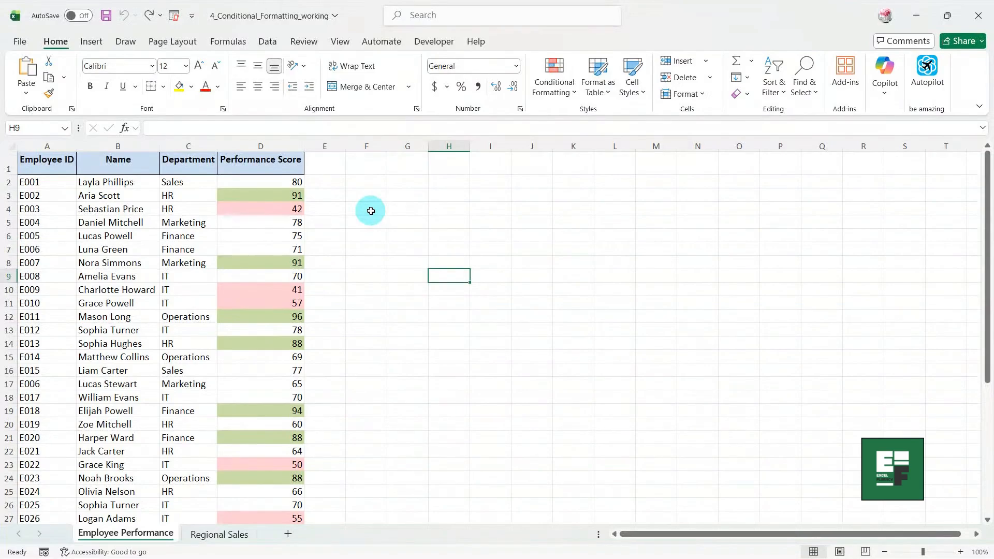
# Change the score in cell D6 from 75 to 85.
pyautogui.click(287, 238)
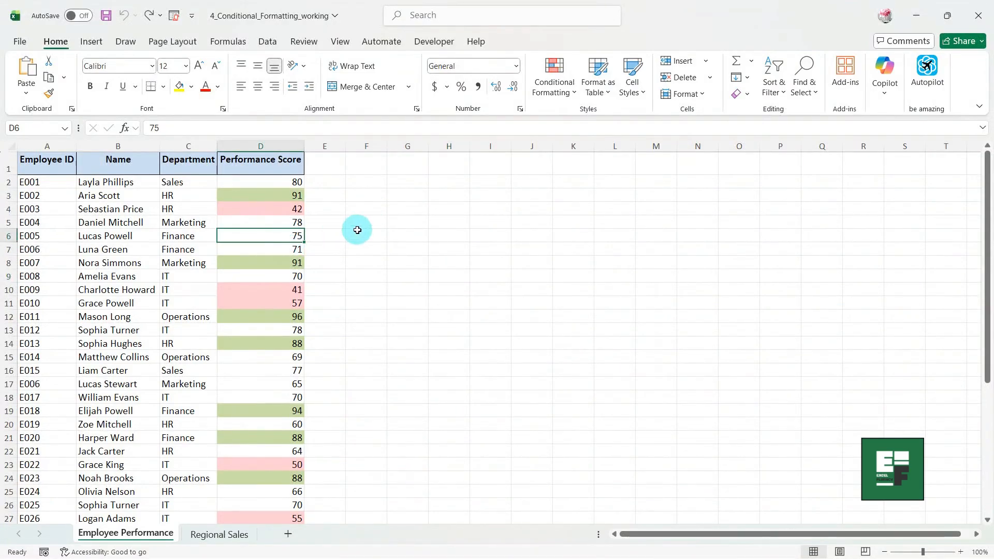
pyautogui.write('85')
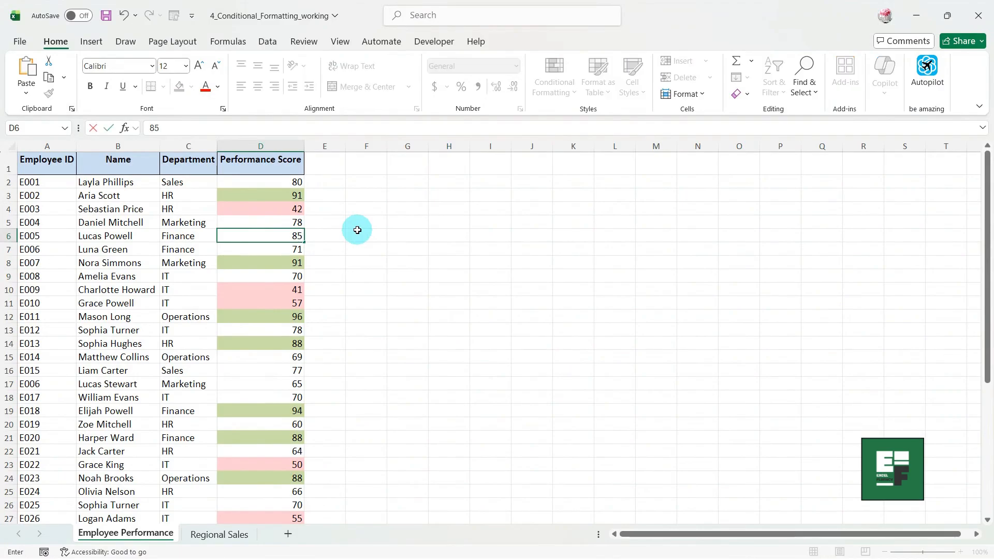
pyautogui.press('Return')
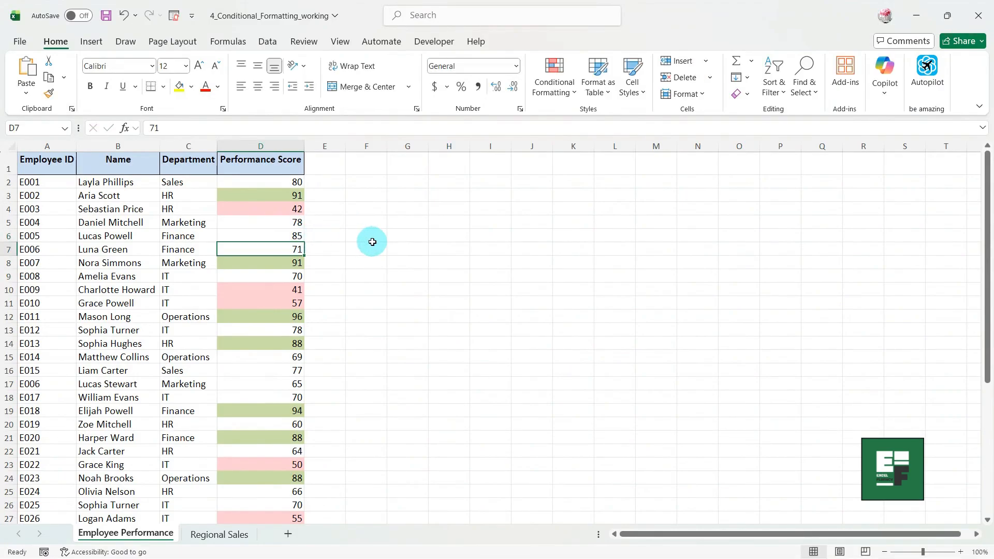
pyautogui.press('Up')
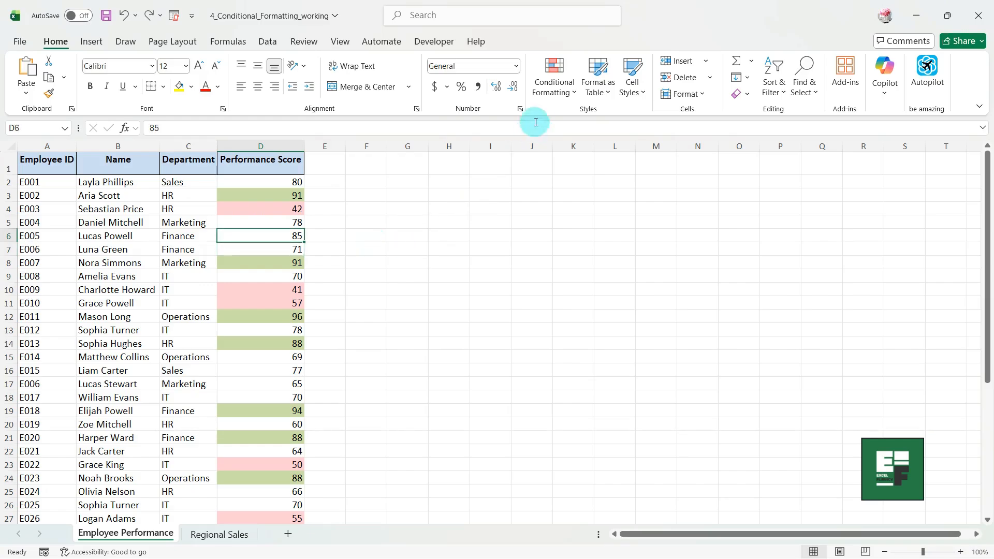
# Edit the green greater-than-85 rule to 'greater than or equal to' 85.
pyautogui.click(560, 87)
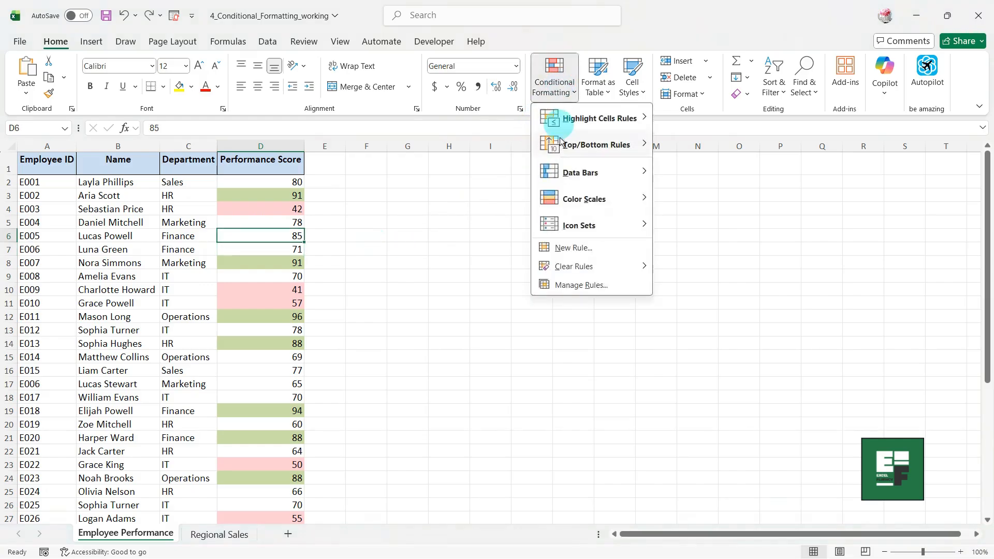
pyautogui.click(573, 285)
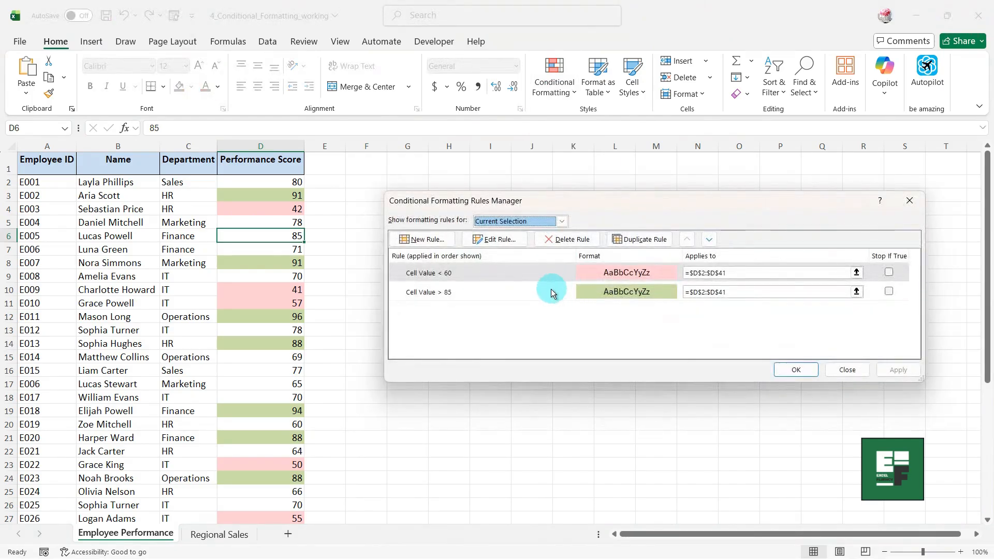
pyautogui.click(547, 289)
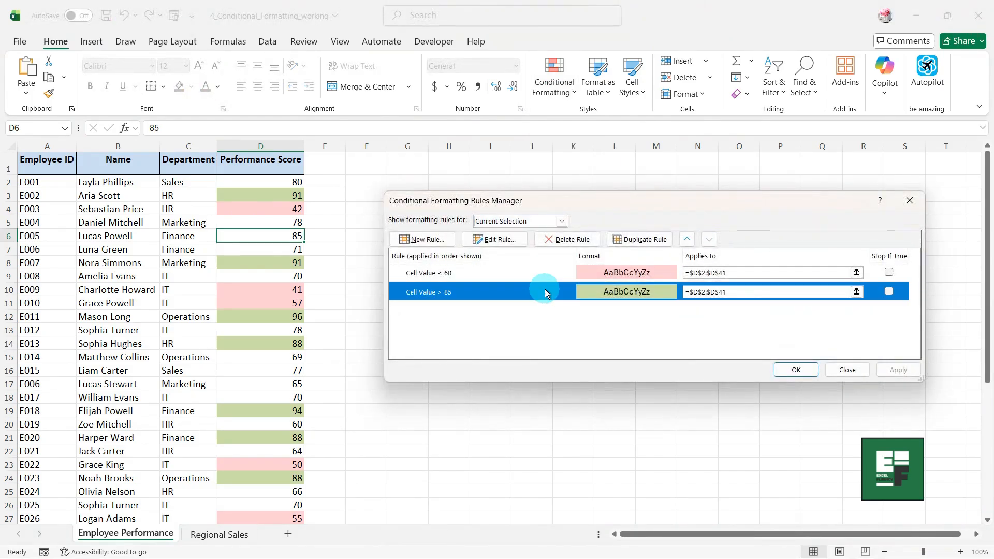
pyautogui.click(497, 239)
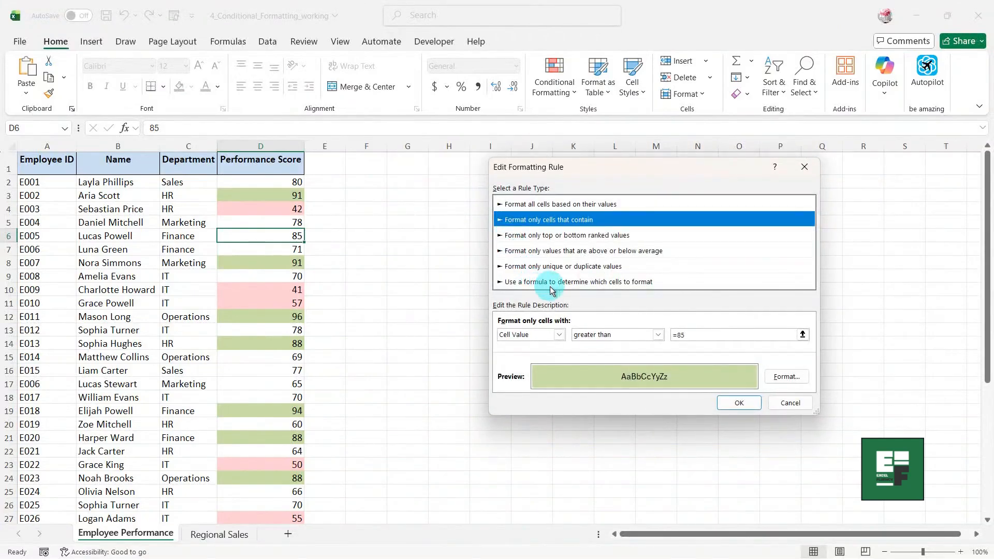
pyautogui.click(632, 335)
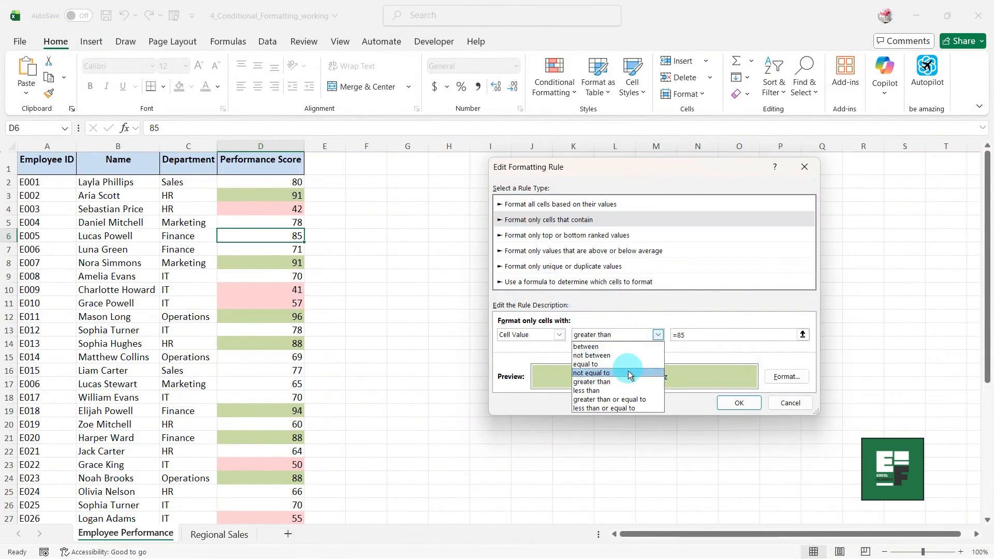
pyautogui.click(627, 399)
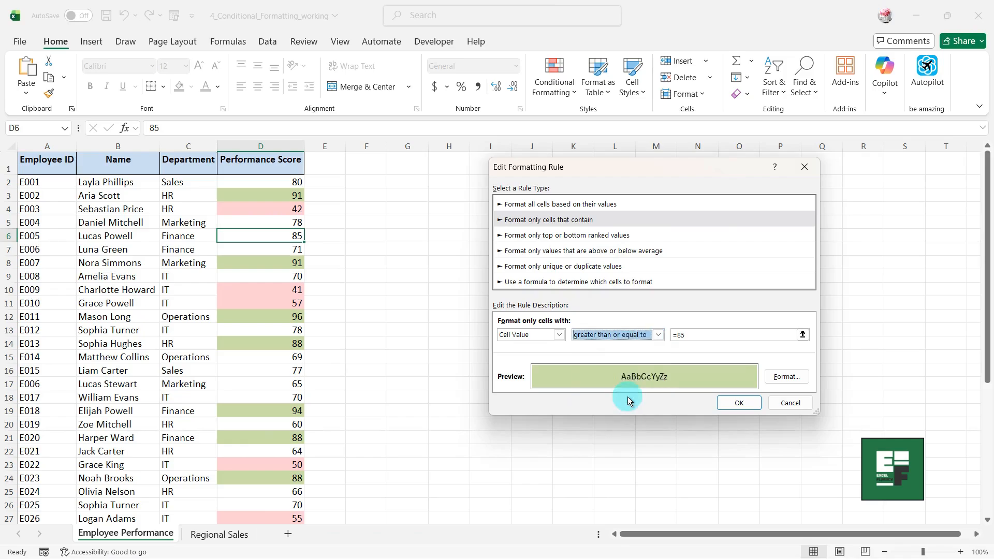
pyautogui.click(731, 402)
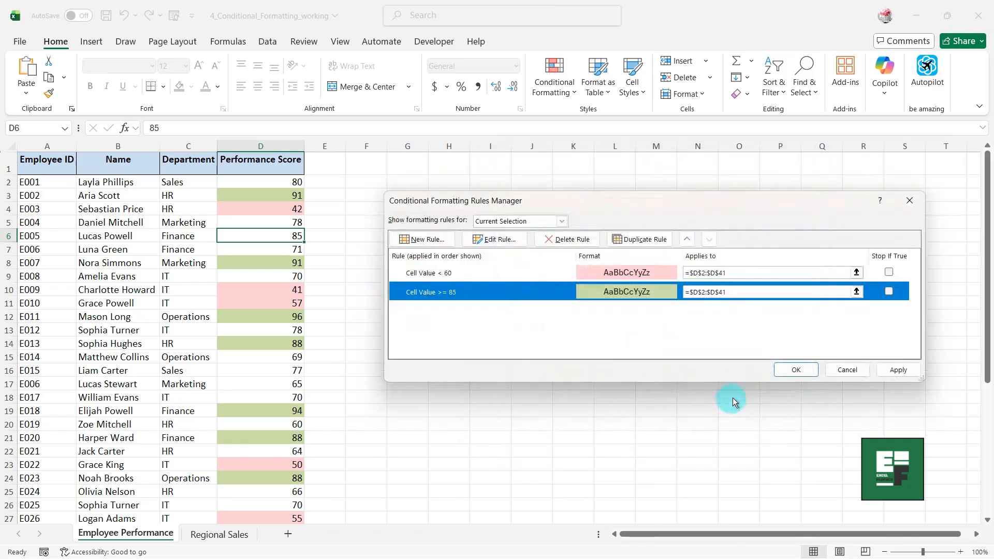
pyautogui.click(790, 370)
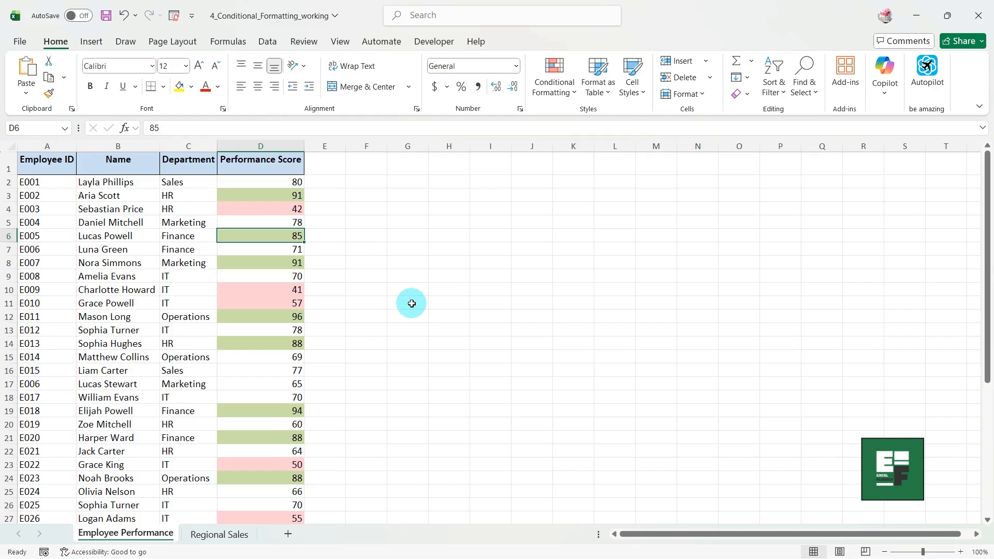
# Select the score of 60 in cell D20.
pyautogui.click(291, 423)
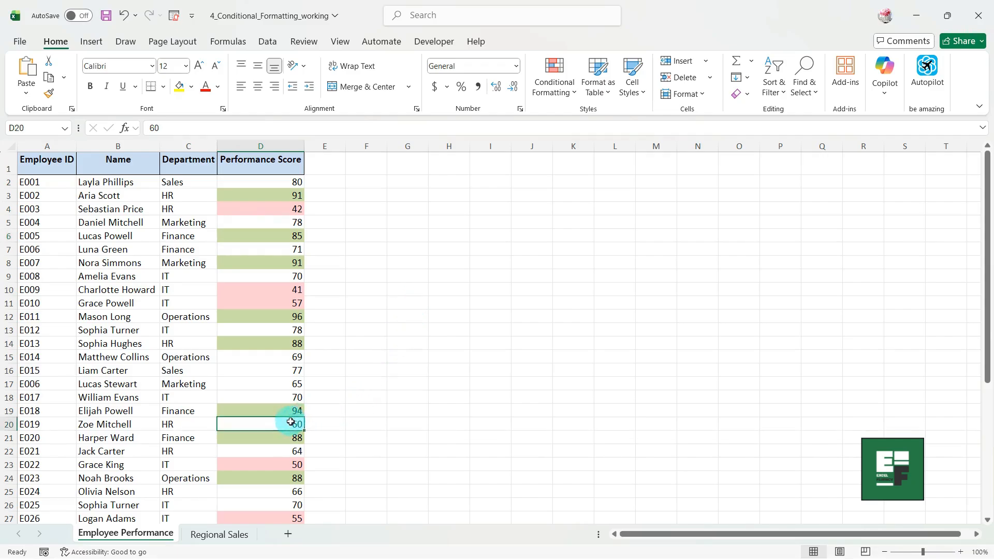
pyautogui.scroll(-2, 527, 386)
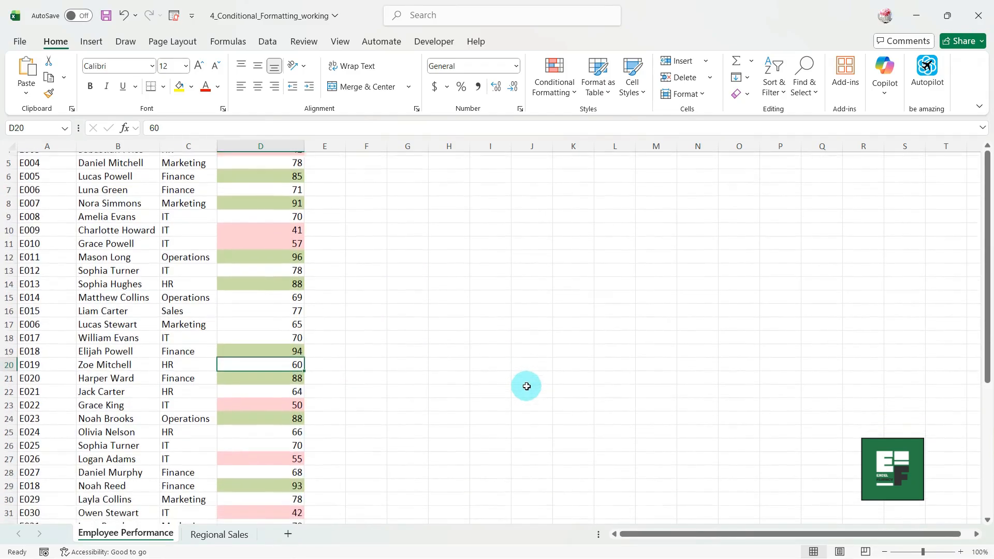
pyautogui.scroll(-1, 526, 386)
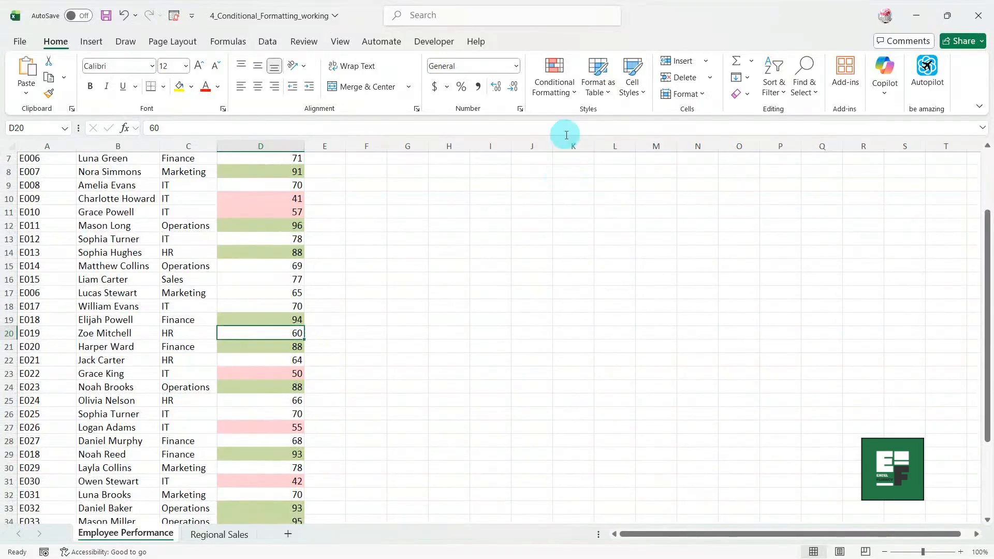
# Edit the red less-than-60 rule to 'less than or equal to' 60.
pyautogui.click(554, 78)
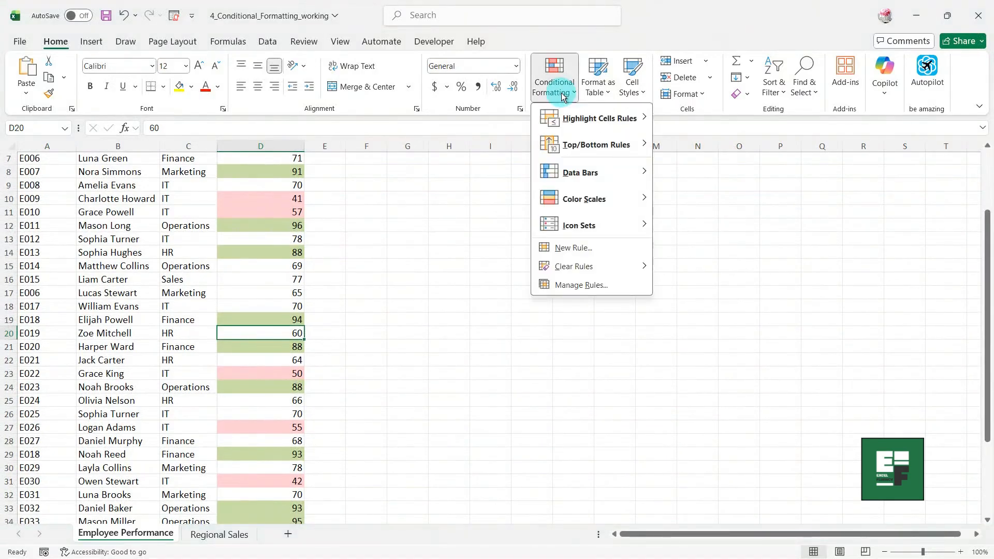
pyautogui.click(585, 285)
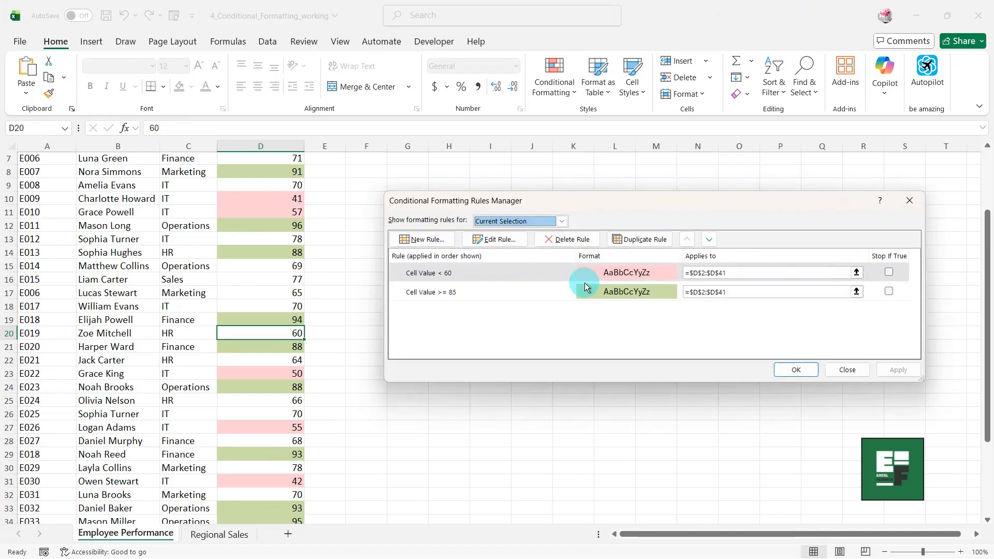
pyautogui.click(538, 266)
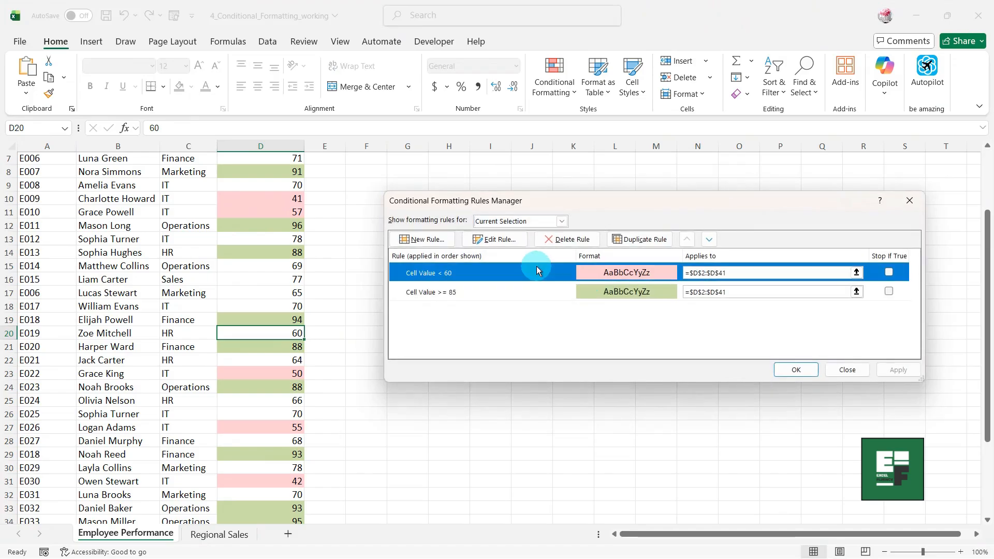
pyautogui.click(497, 239)
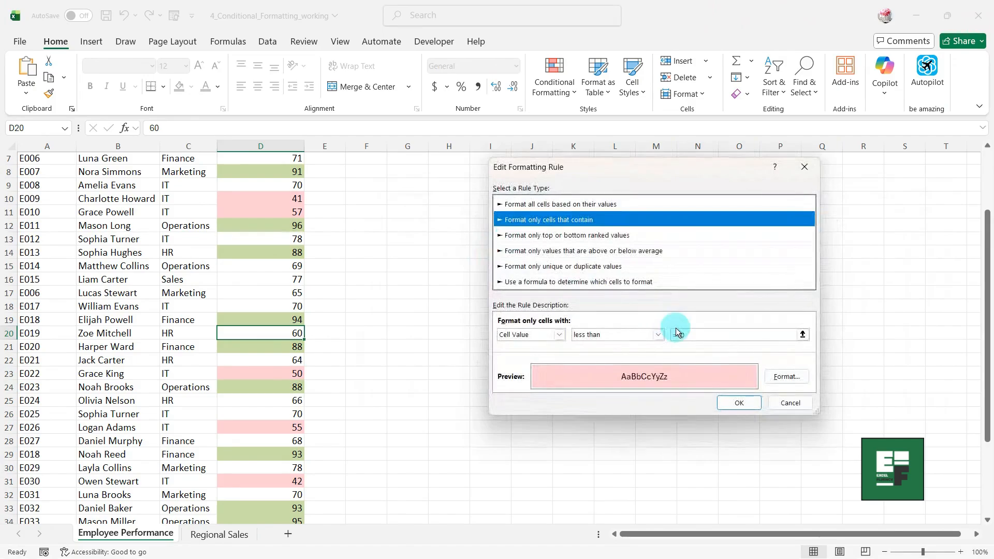
pyautogui.click(659, 336)
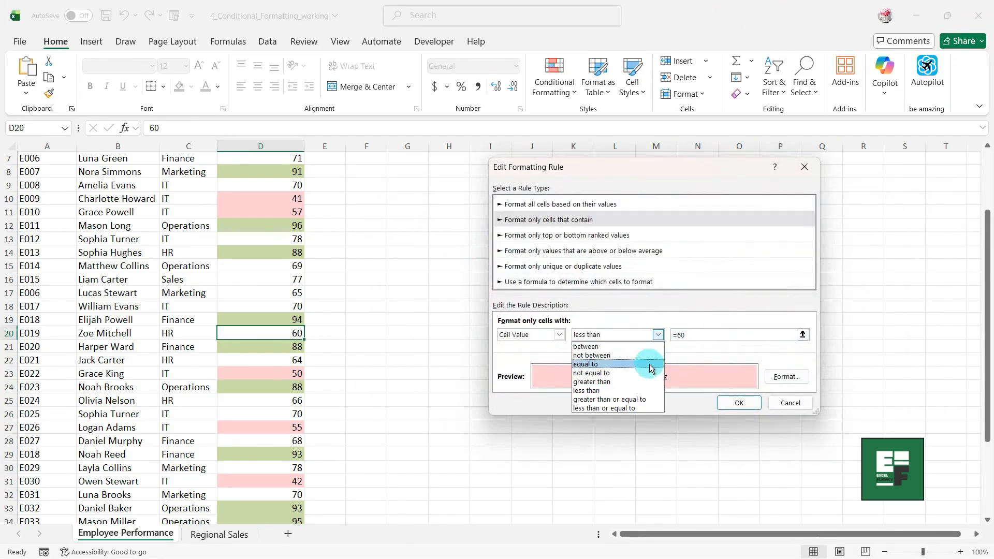
pyautogui.click(642, 408)
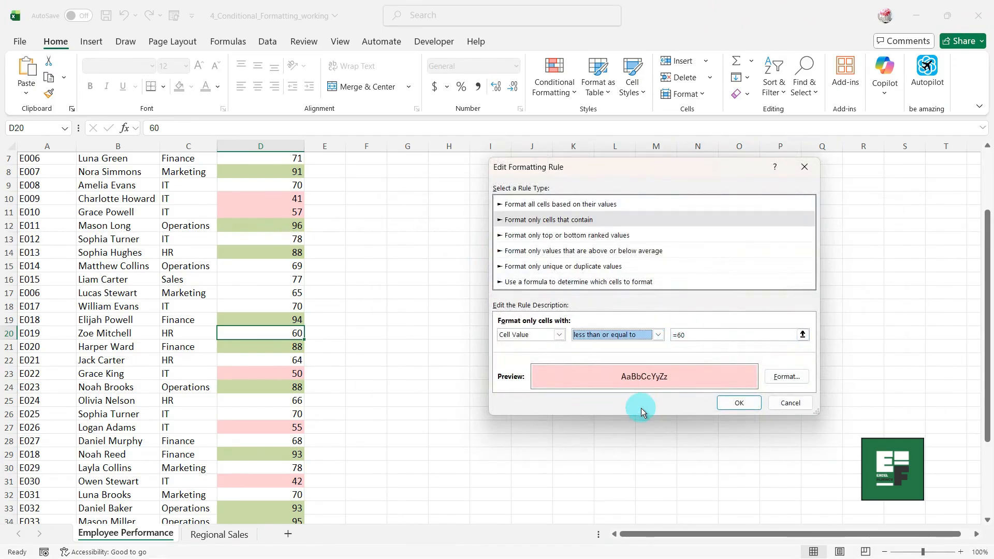
pyautogui.click(728, 402)
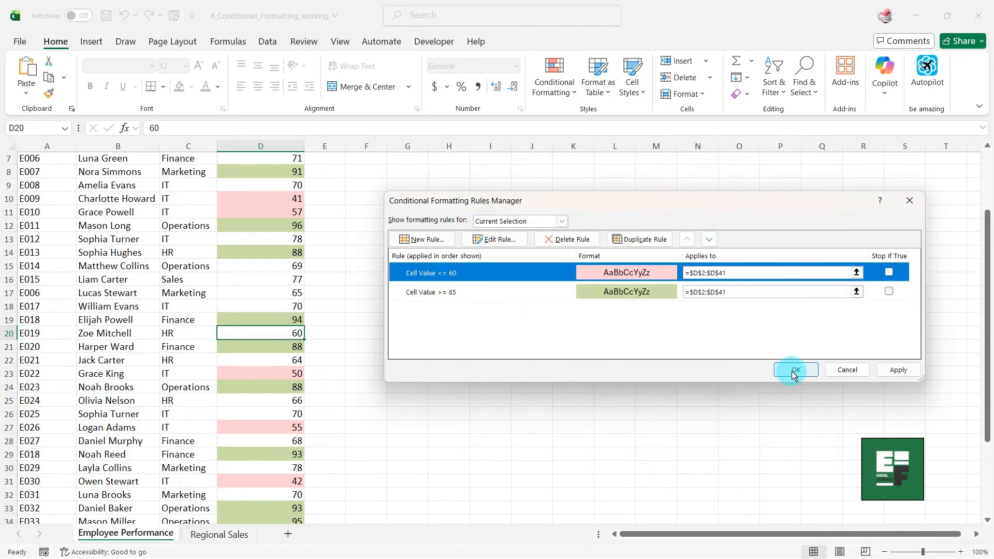
pyautogui.click(795, 371)
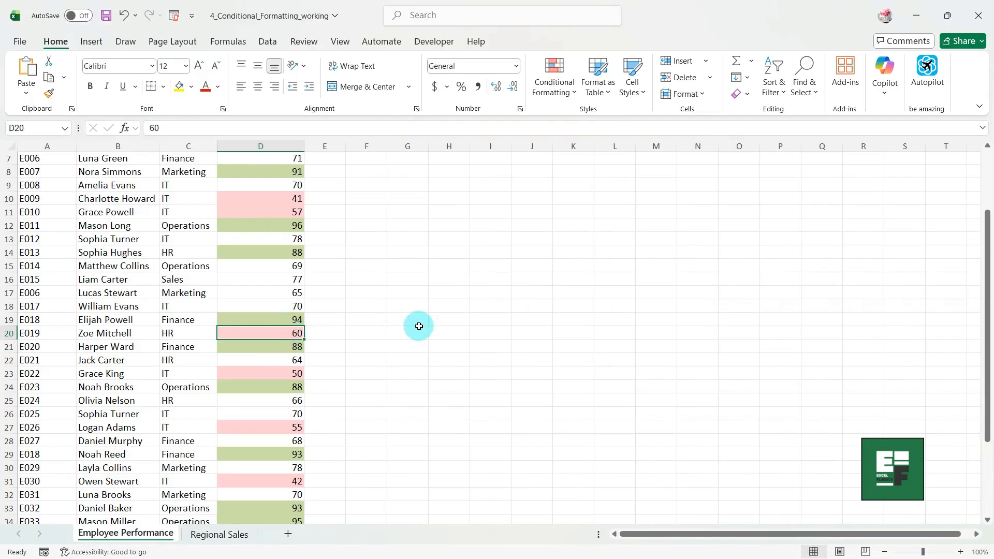
# Select scores D2:D41 and clear their conditional formatting rules.
pyautogui.scroll(2, 418, 326)
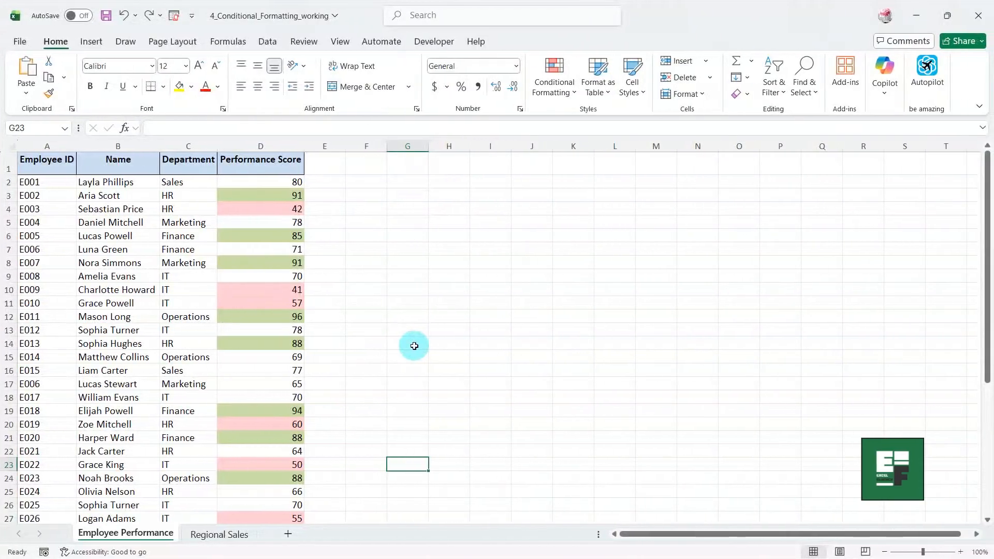
pyautogui.click(266, 181)
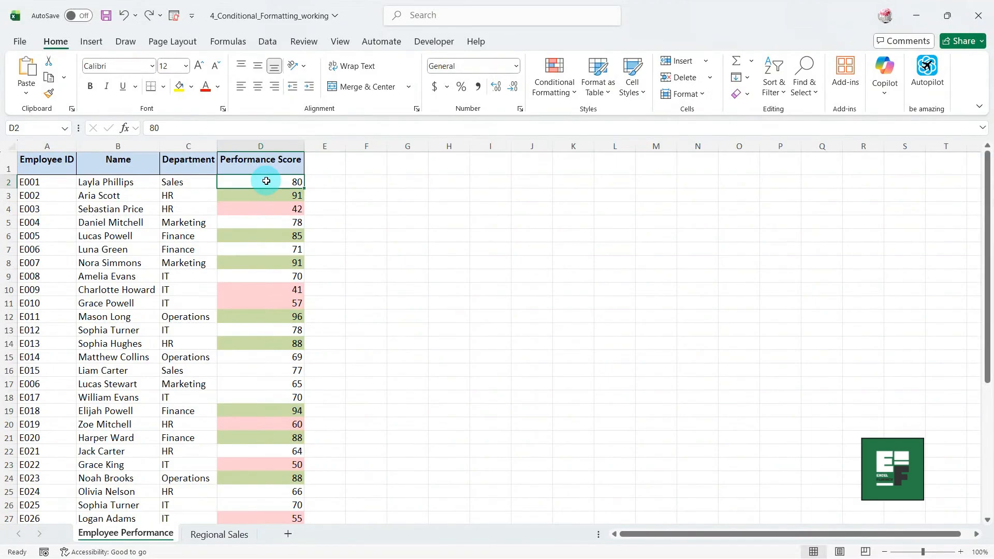
pyautogui.hotkey('ctrl', 'shift', 'Down')
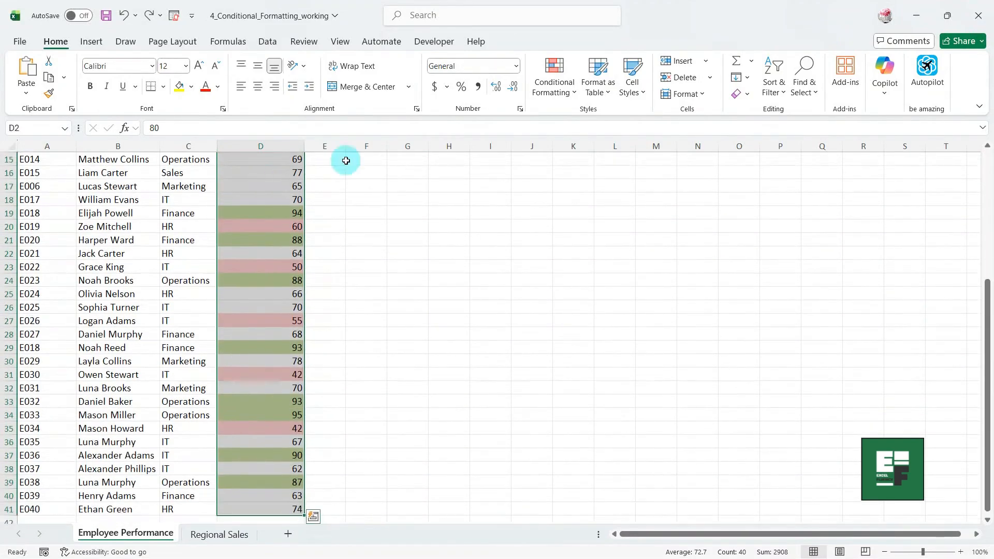
pyautogui.click(553, 81)
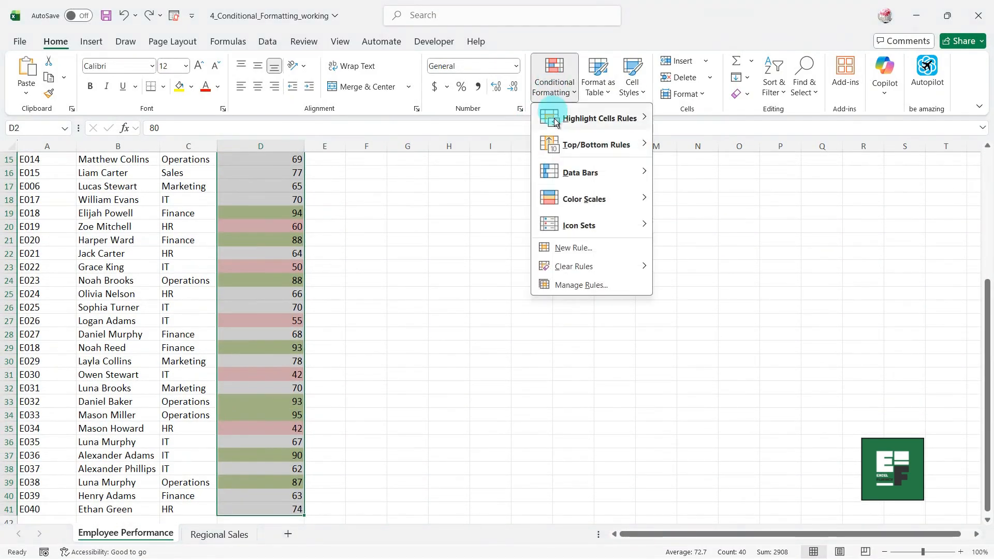
pyautogui.moveTo(574, 266)
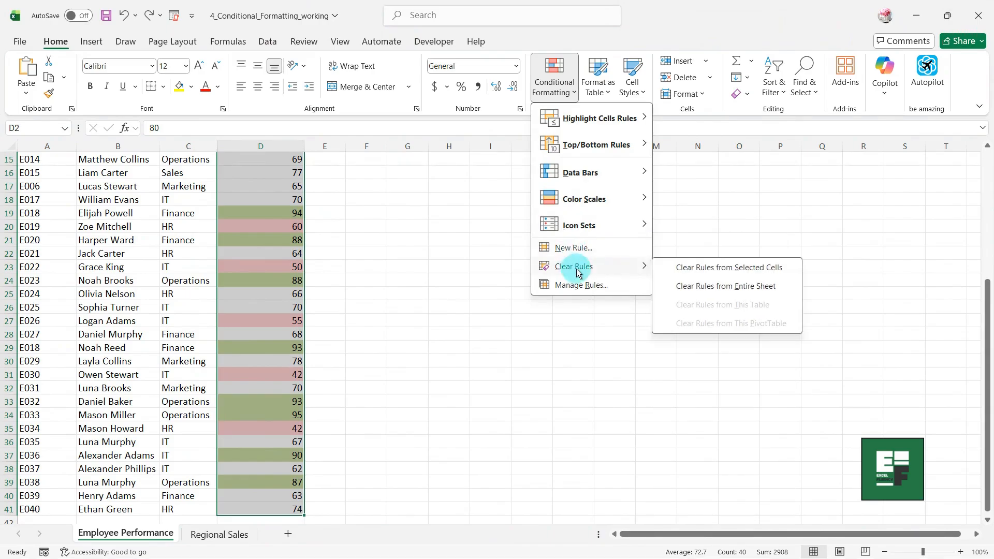
pyautogui.click(688, 272)
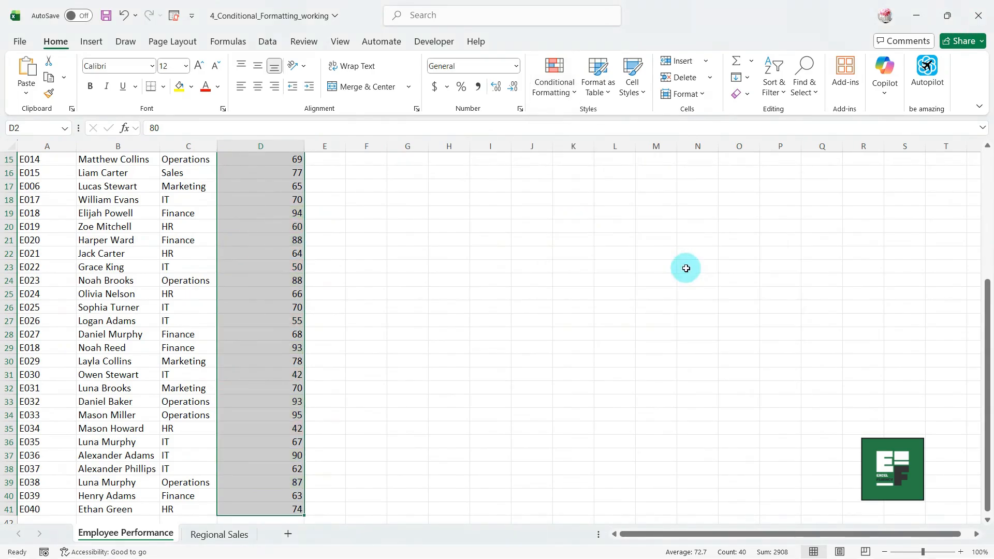
pyautogui.scroll(5, 505, 289)
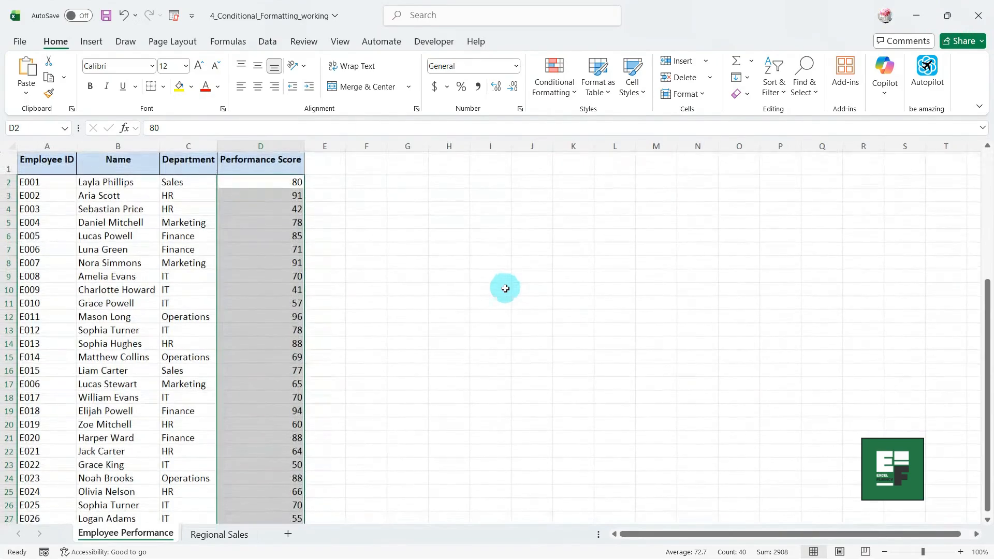
# Add Blue Data Bar gradient fills to the Performance Scores, then view Regional Sales.
pyautogui.click(559, 77)
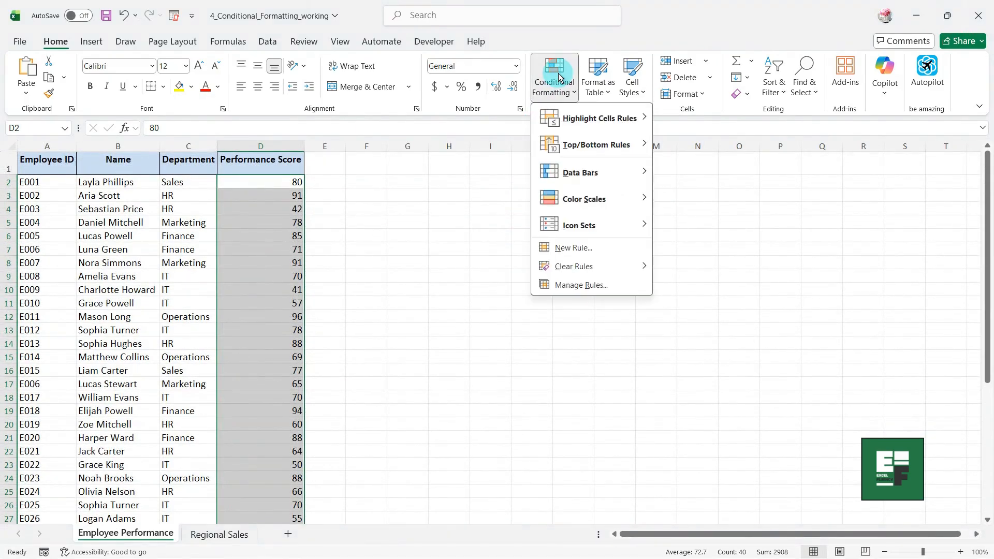
pyautogui.moveTo(570, 172)
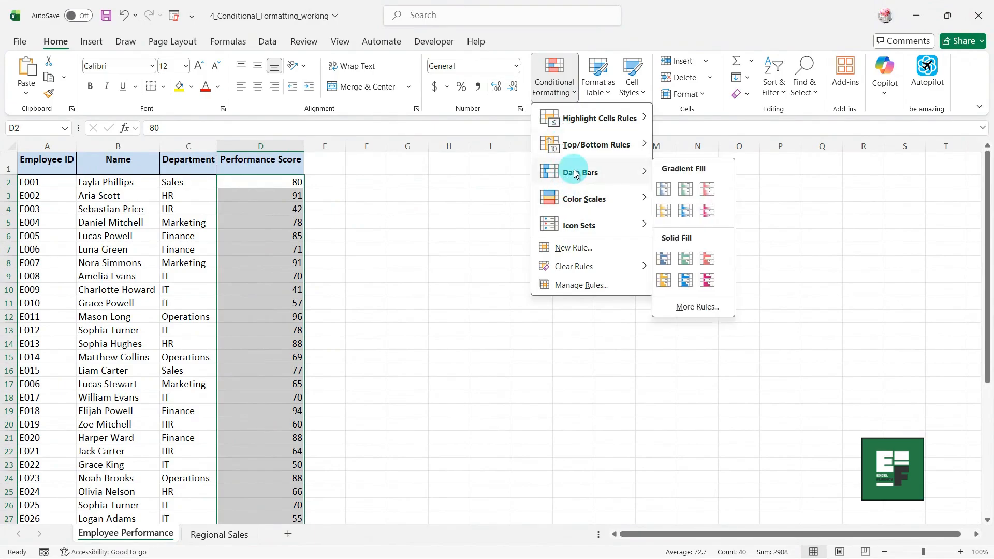
pyautogui.click(664, 190)
pyautogui.click(431, 264)
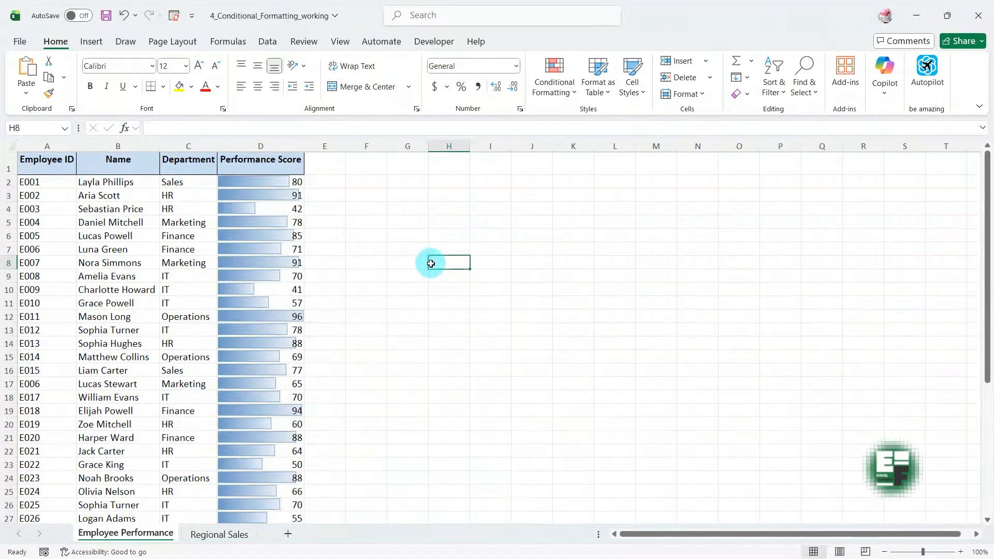
pyautogui.scroll(-5, 430, 264)
pyautogui.scroll(-3, 430, 263)
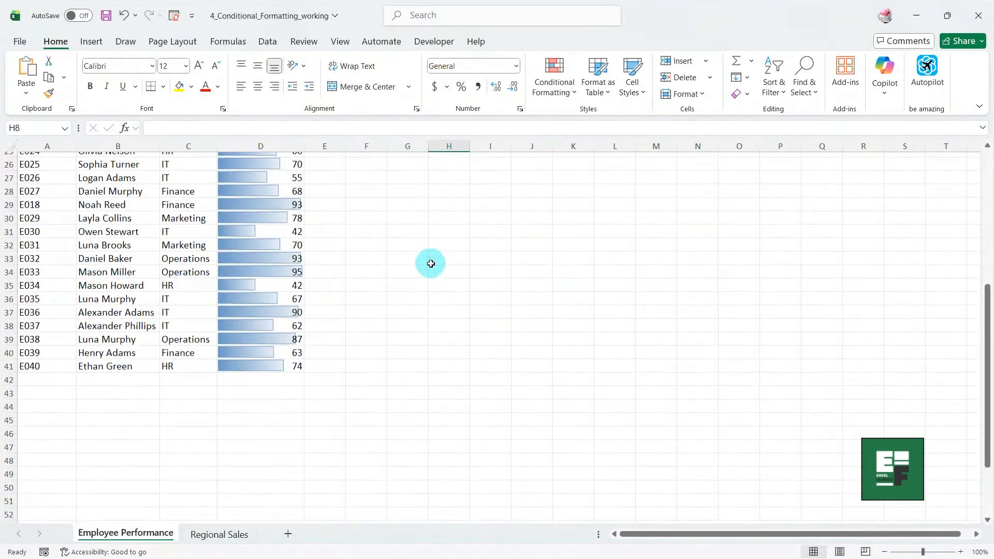
pyautogui.scroll(8, 431, 263)
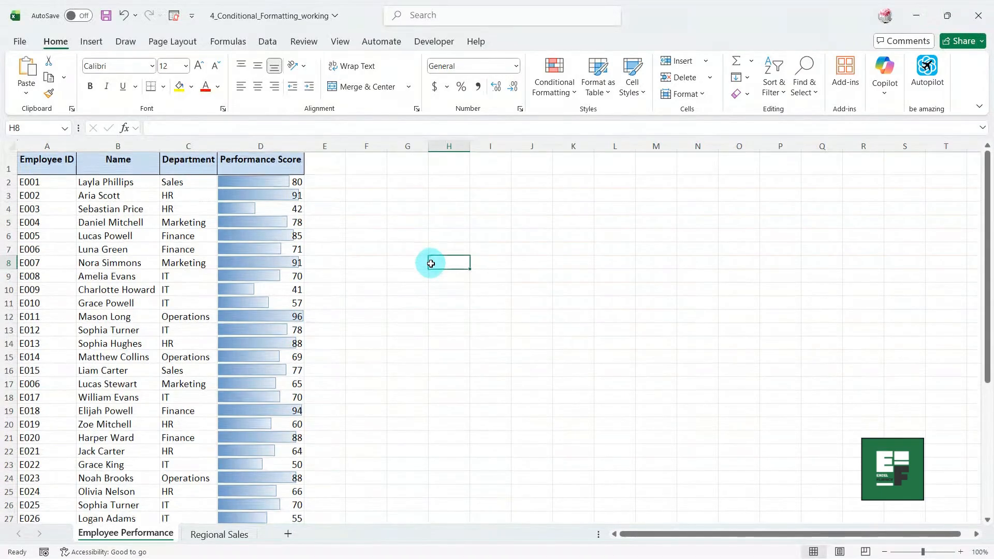
pyautogui.click(219, 534)
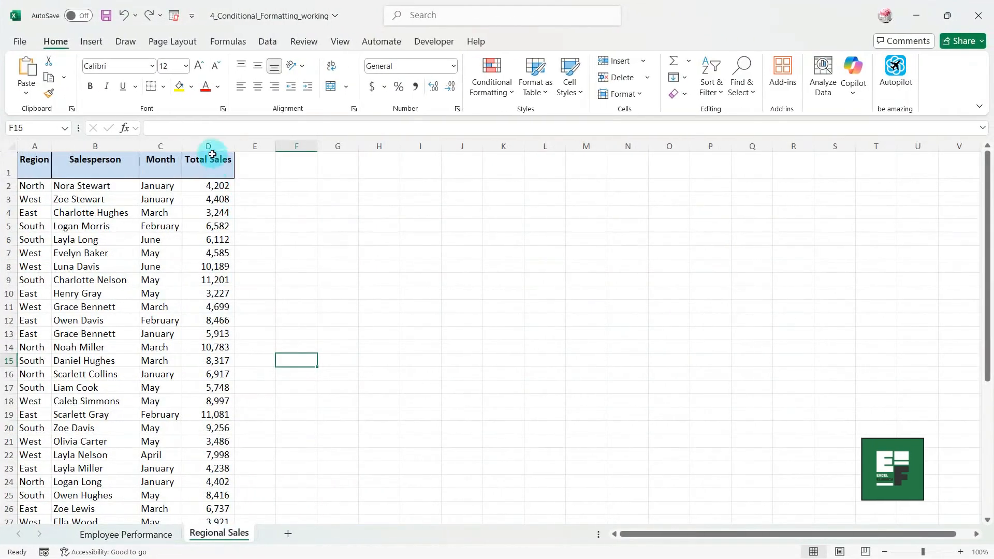
# Apply a Green-Yellow-Red colour scale to Total Sales column D.
pyautogui.click(209, 147)
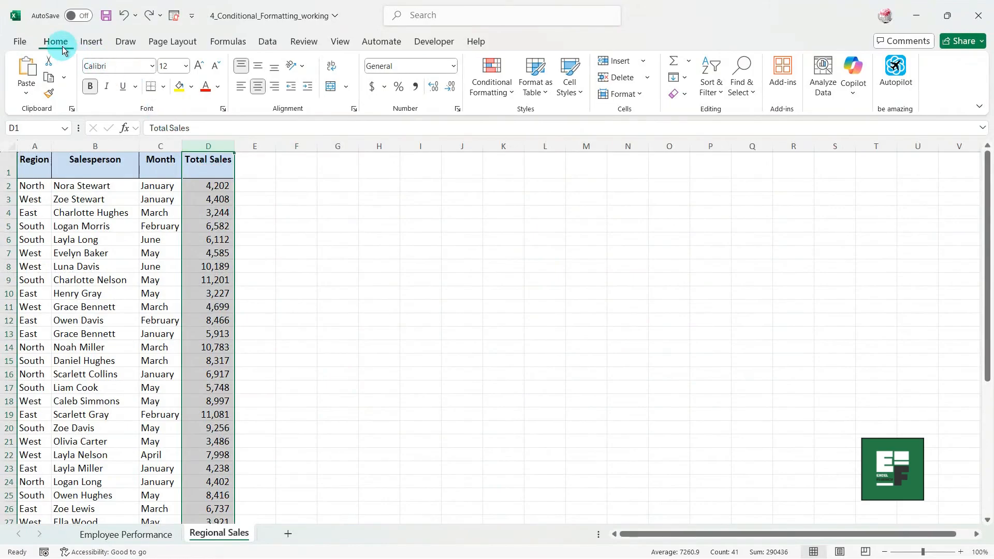
pyautogui.click(490, 85)
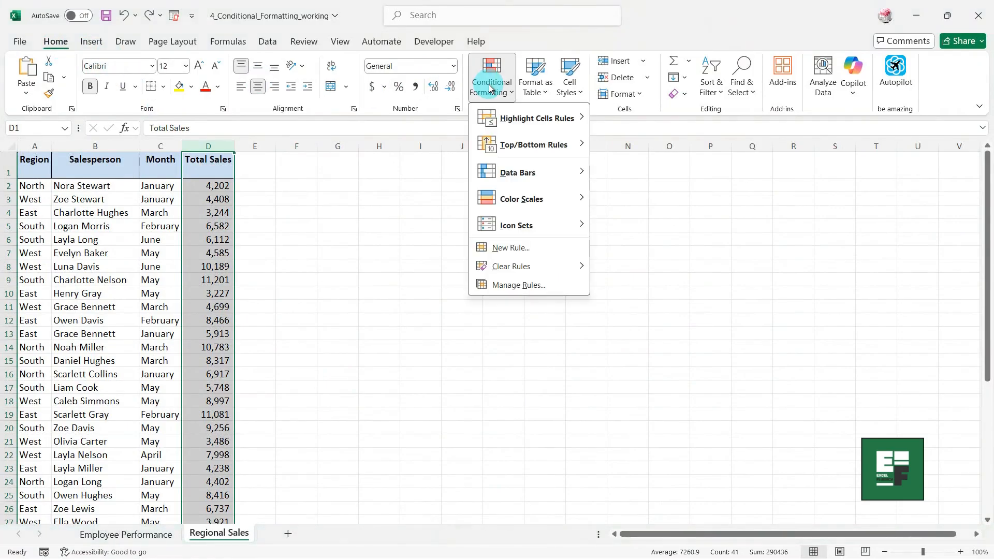
pyautogui.moveTo(523, 197)
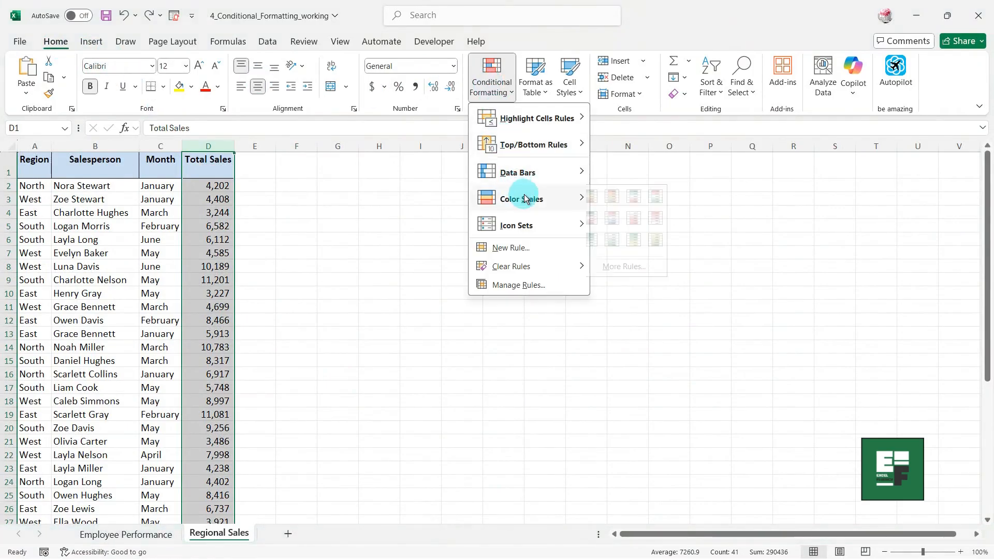
pyautogui.click(605, 197)
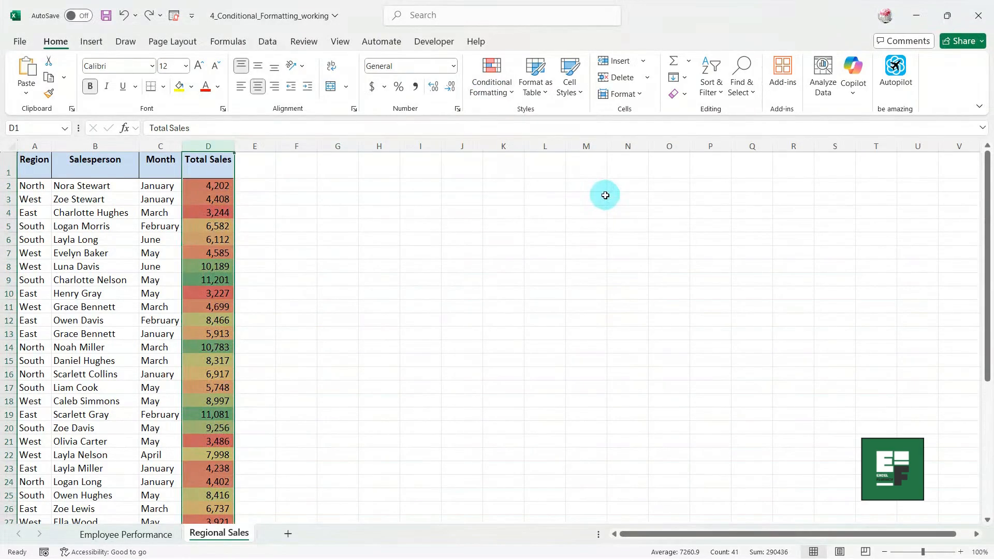
pyautogui.click(321, 265)
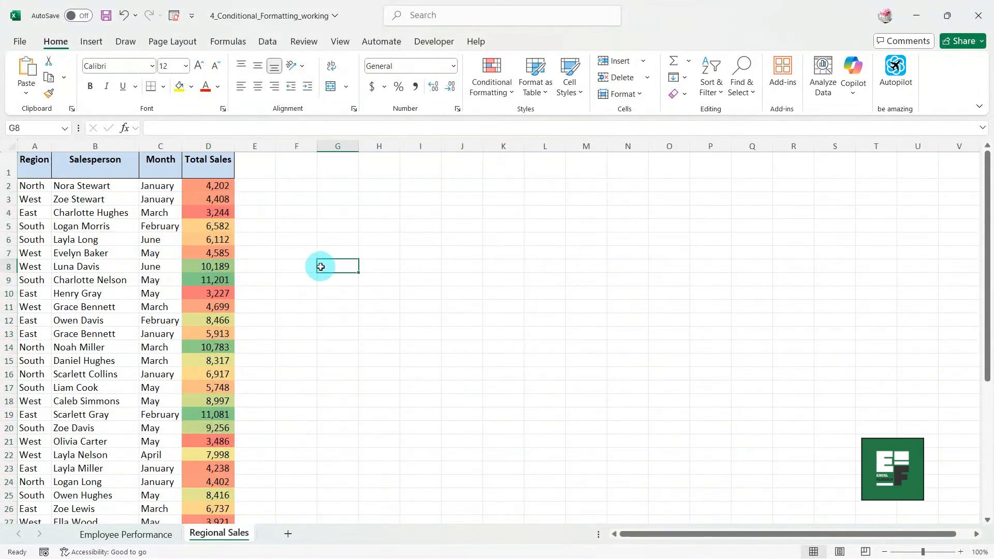
pyautogui.scroll(-9, 299, 232)
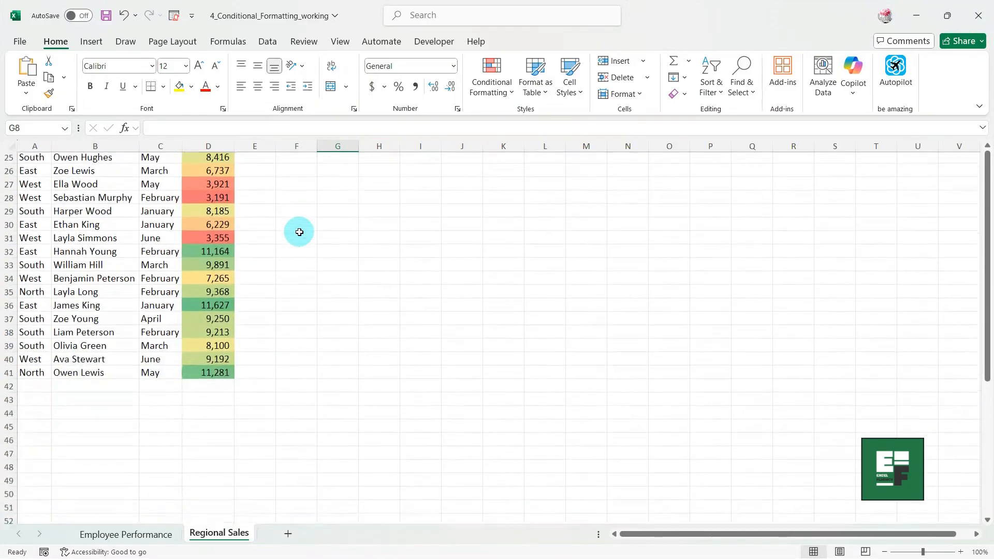
pyautogui.scroll(9, 299, 231)
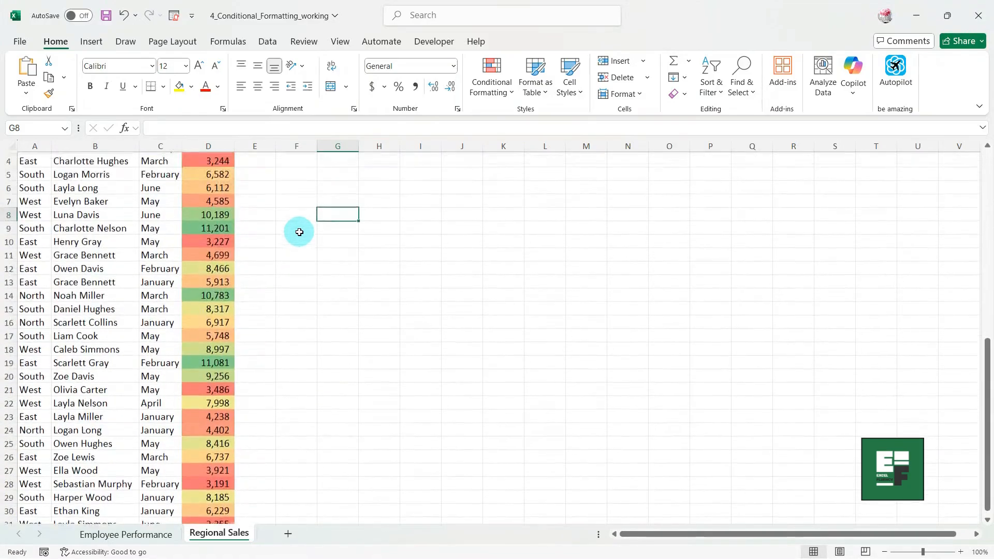
pyautogui.scroll(-4, 299, 232)
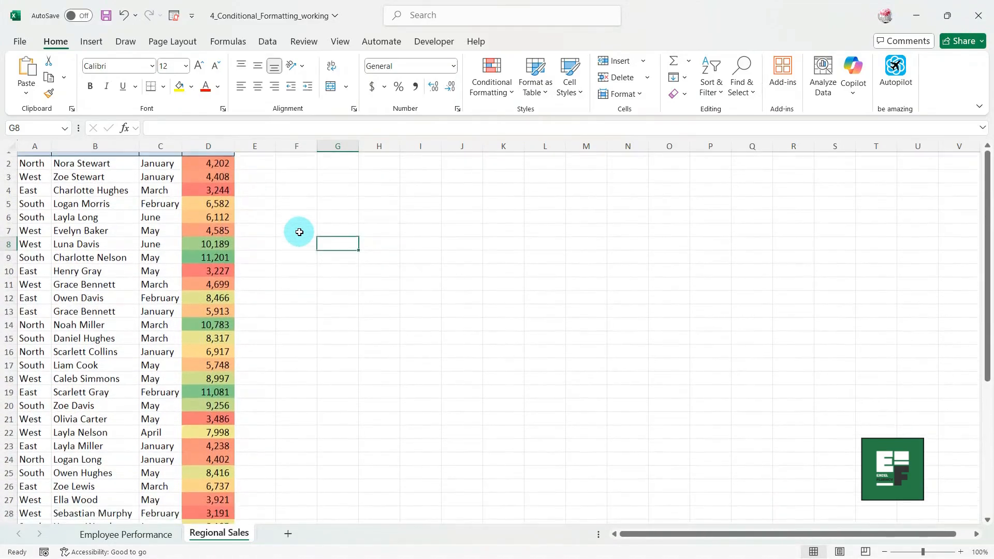
pyautogui.scroll(-2, 299, 232)
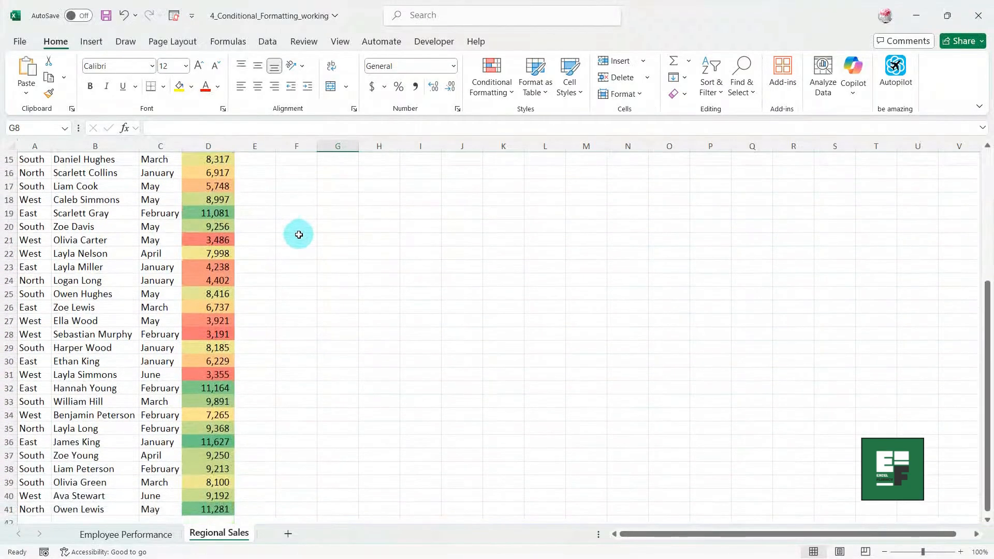
pyautogui.scroll(4, 299, 234)
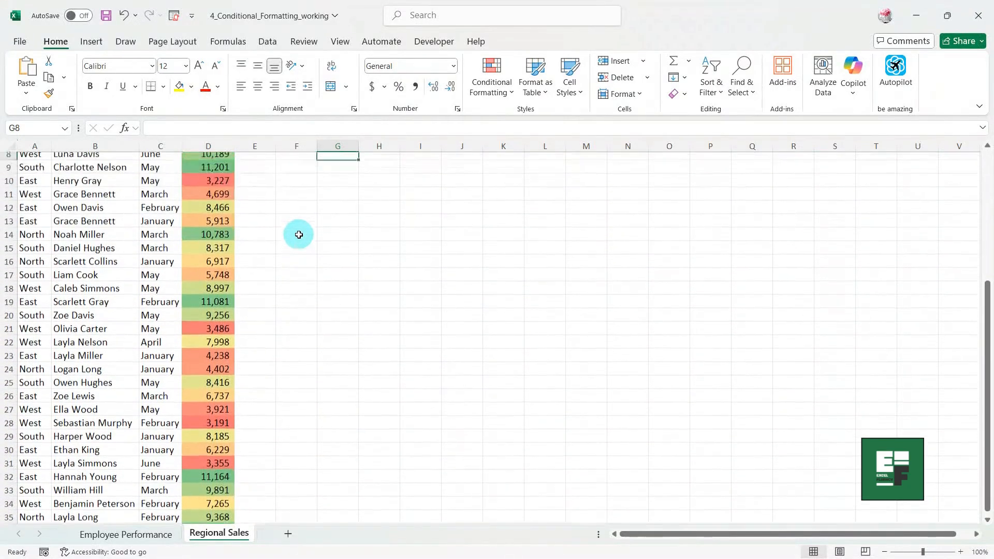
pyautogui.scroll(2, 298, 235)
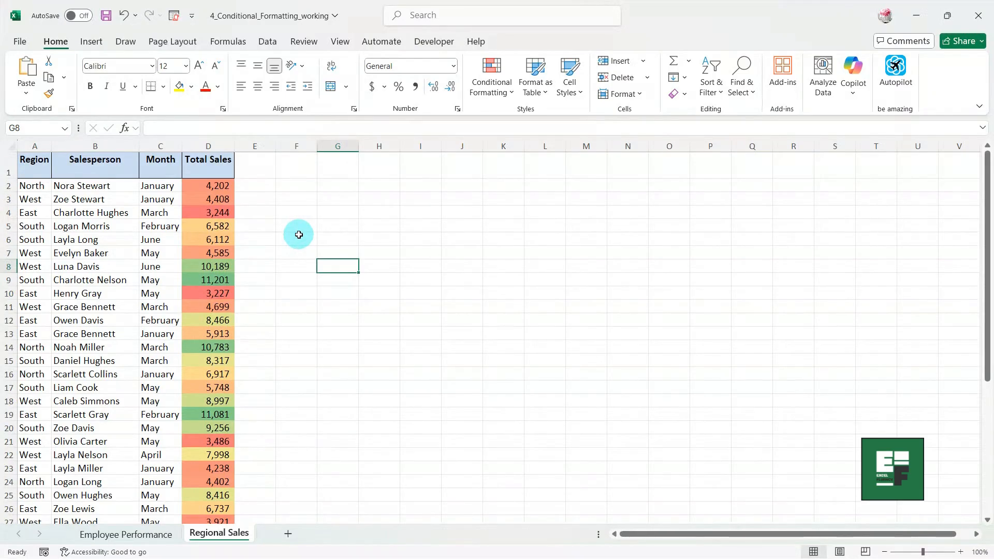
# Clear the colour scale rules from Total Sales column D.
pyautogui.click(204, 145)
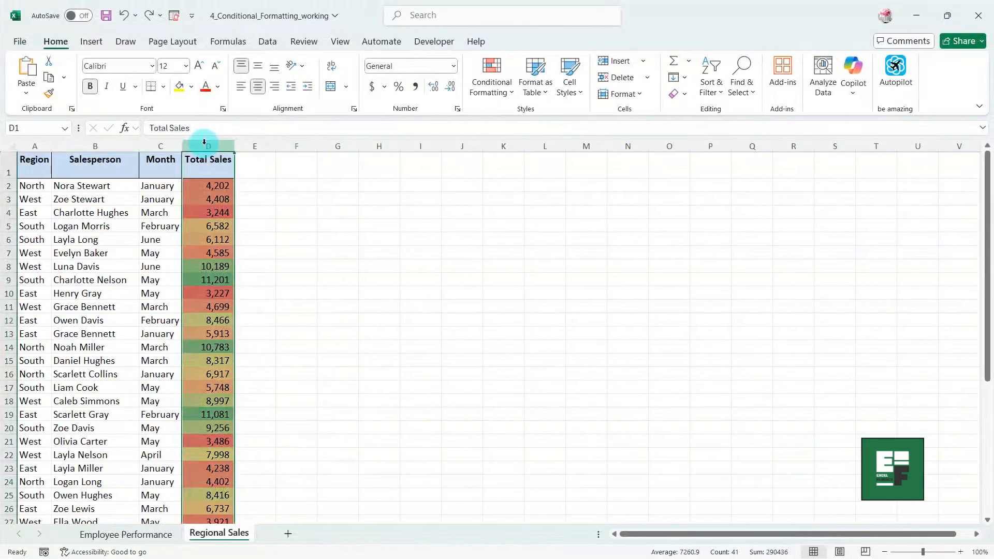
pyautogui.click(491, 92)
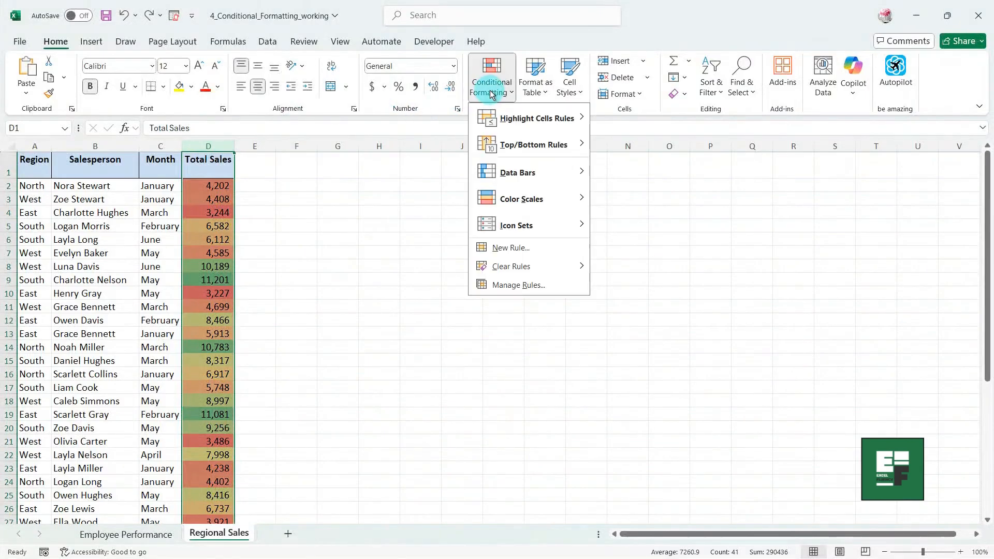
pyautogui.moveTo(515, 265)
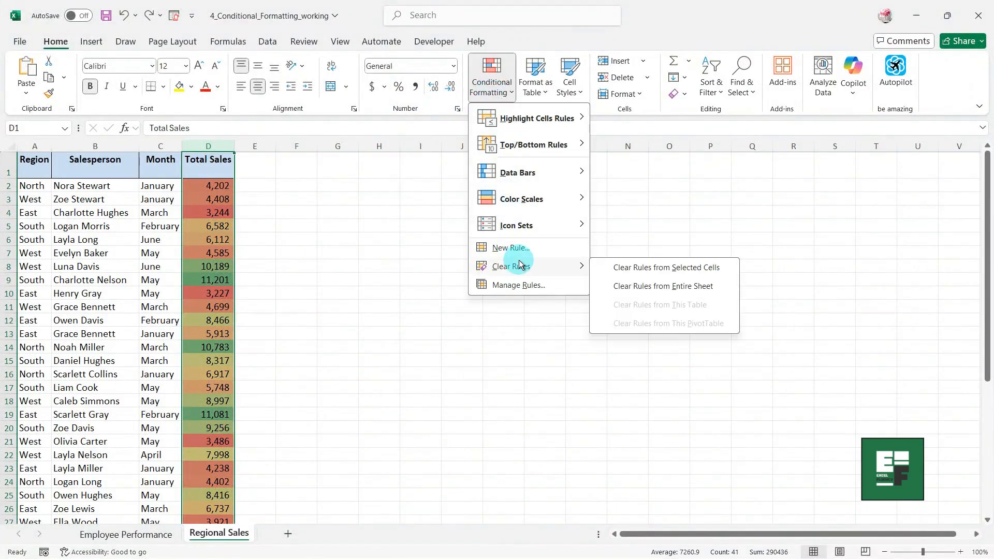
pyautogui.click(623, 268)
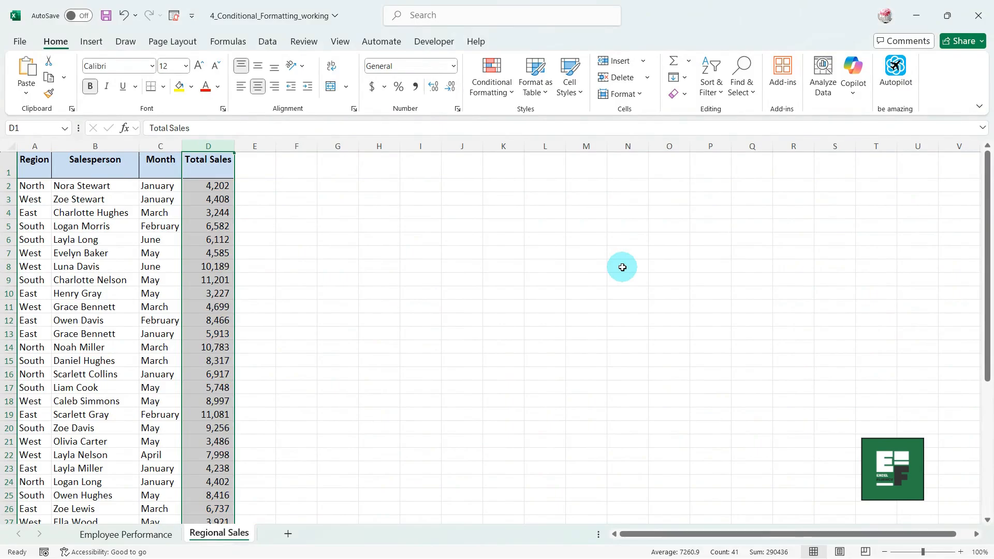
# Add a three-circle Shapes icon set to column D's sales values.
pyautogui.click(501, 92)
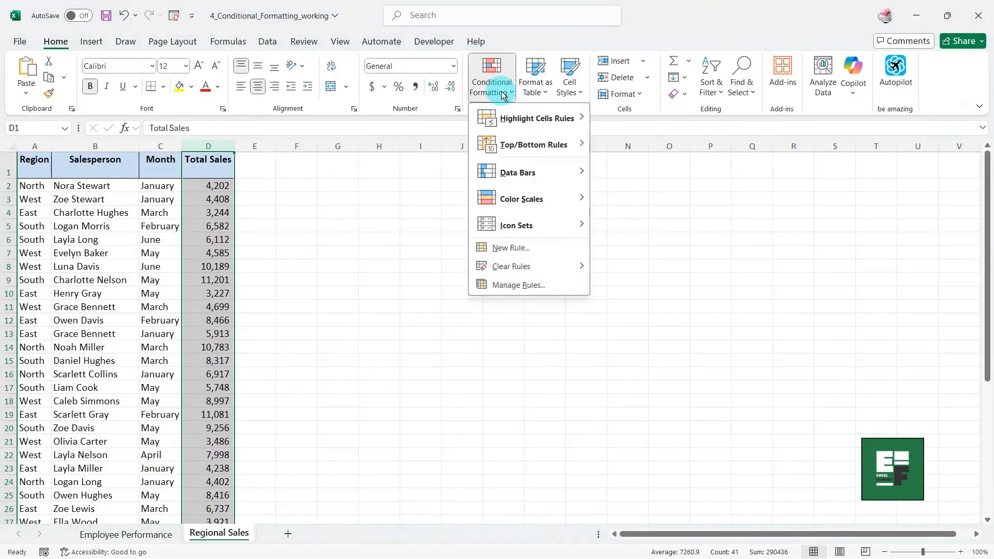
pyautogui.moveTo(519, 229)
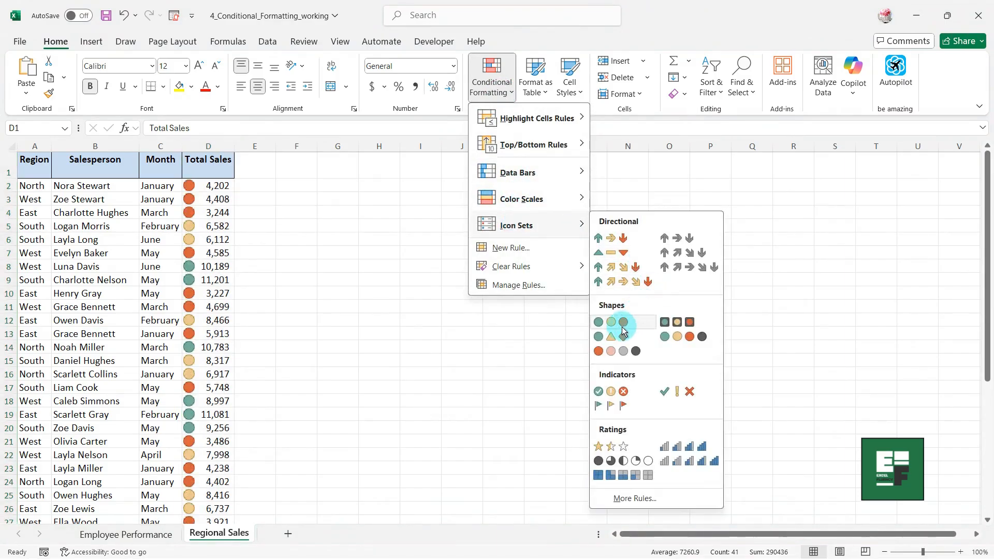
pyautogui.click(623, 330)
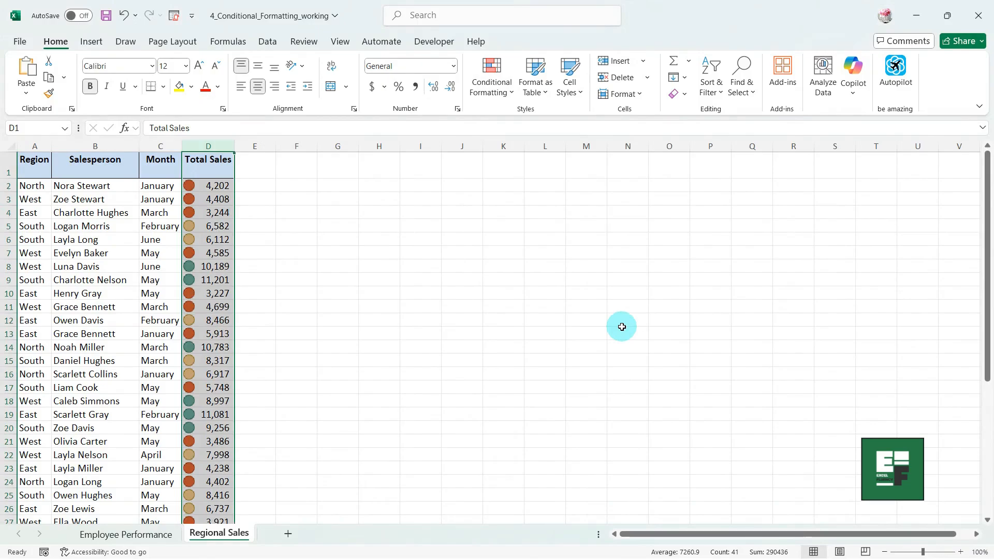
pyautogui.click(298, 249)
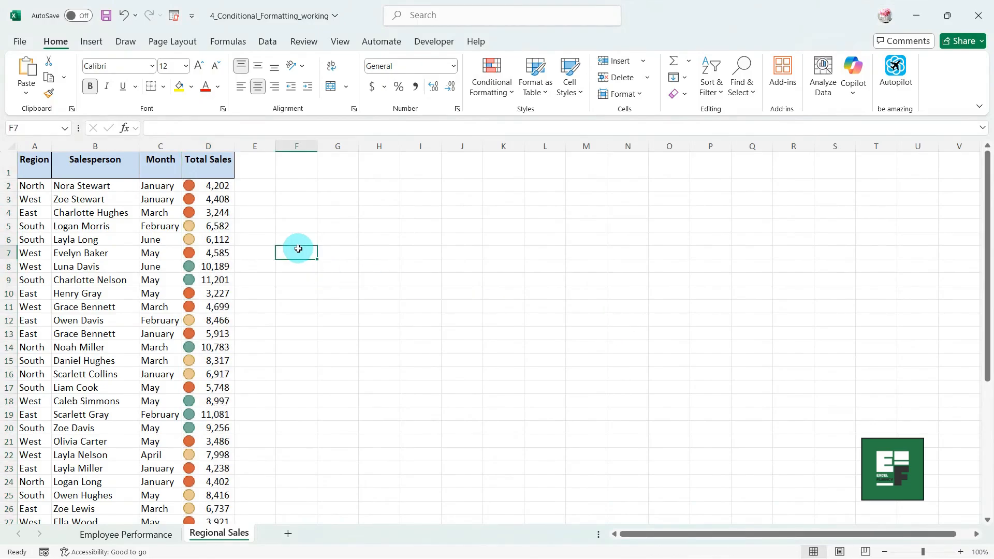
pyautogui.scroll(-5, 299, 249)
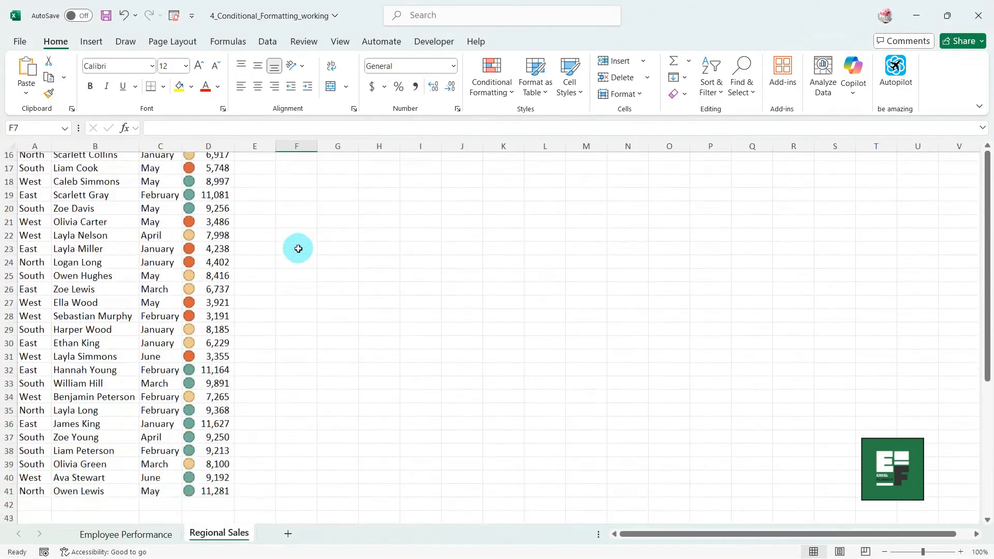
pyautogui.scroll(-3, 298, 249)
pyautogui.scroll(3, 298, 248)
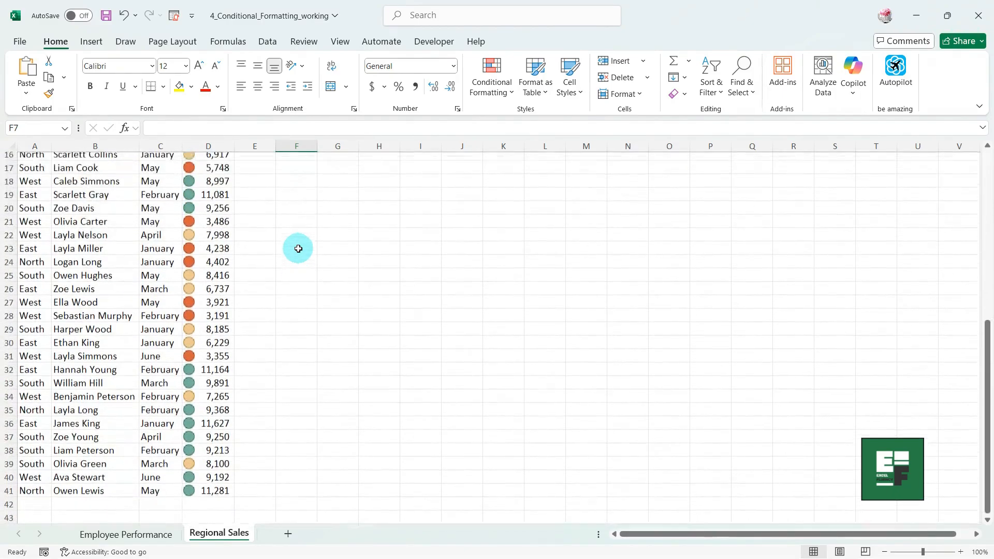
pyautogui.scroll(5, 298, 249)
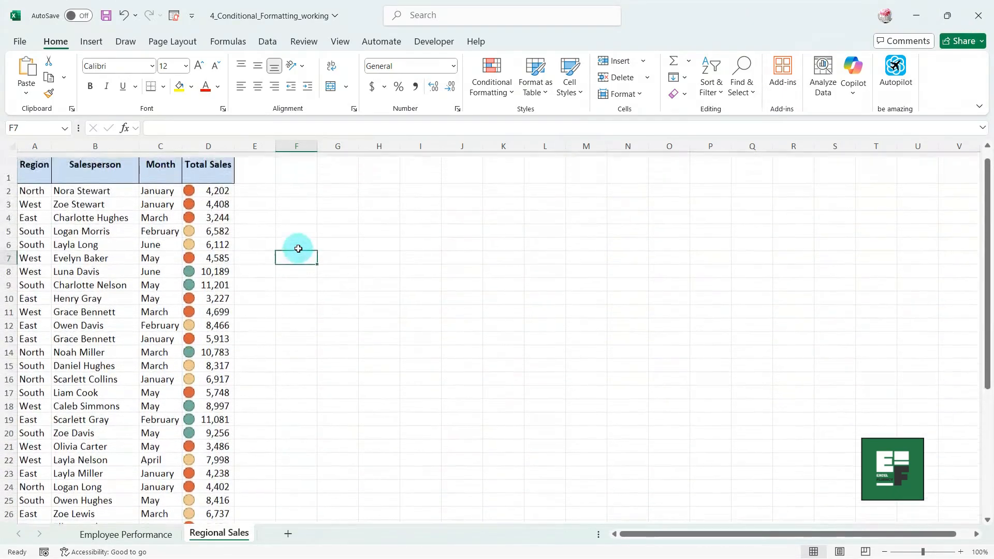
pyautogui.click(208, 144)
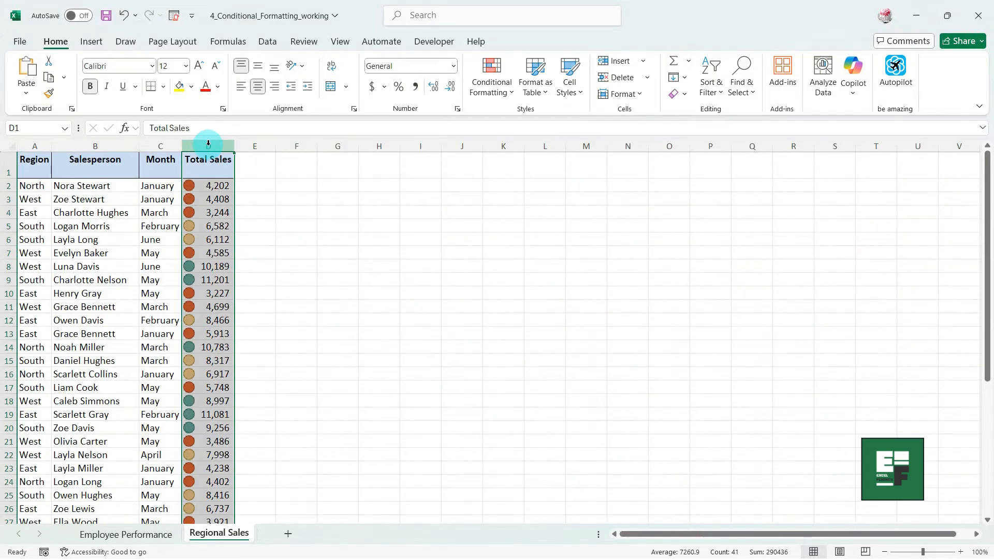
pyautogui.click(491, 93)
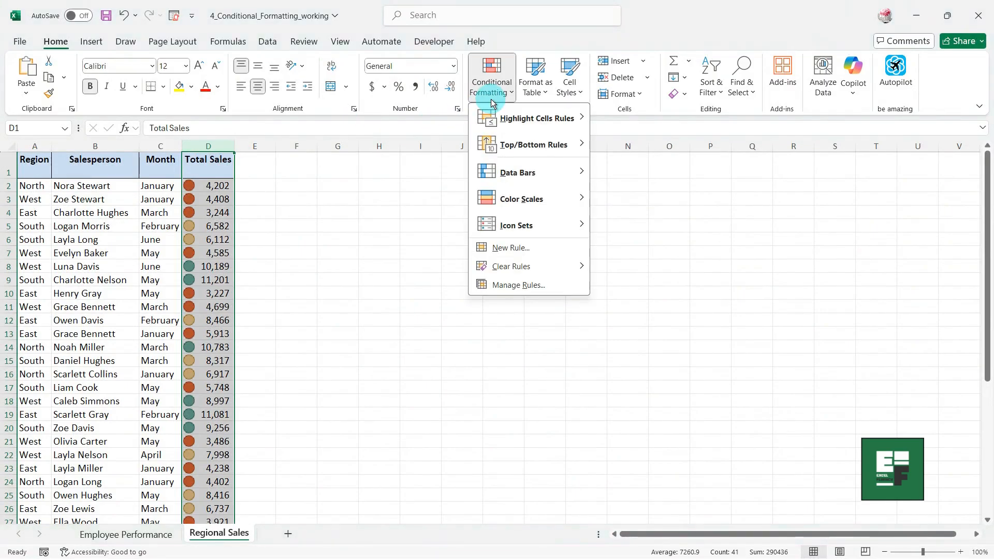
pyautogui.click(510, 286)
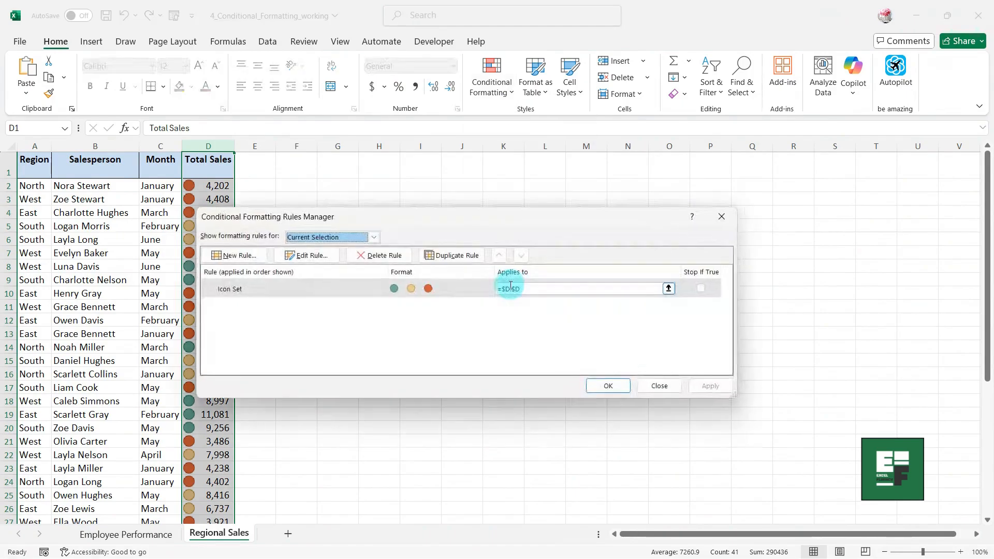
pyautogui.click(333, 288)
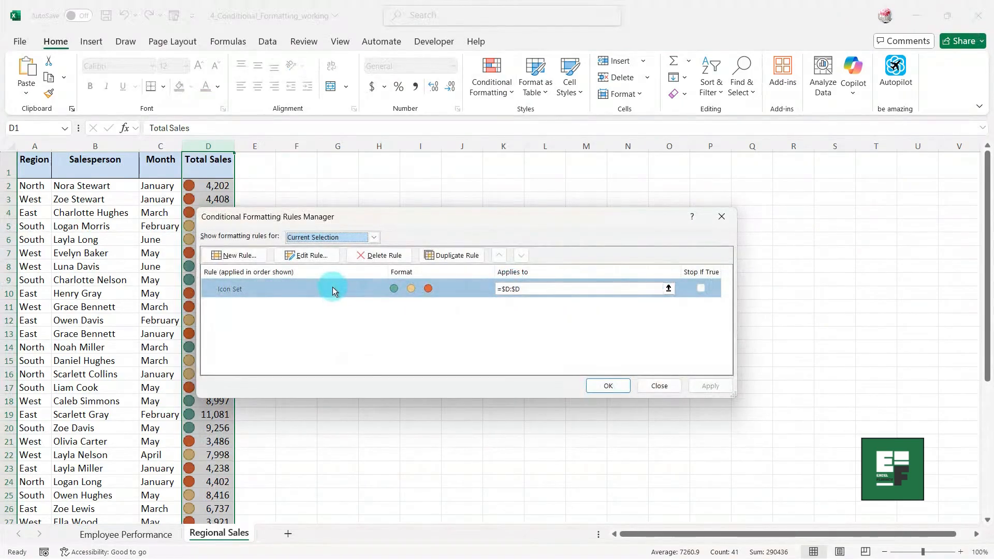
pyautogui.click(309, 255)
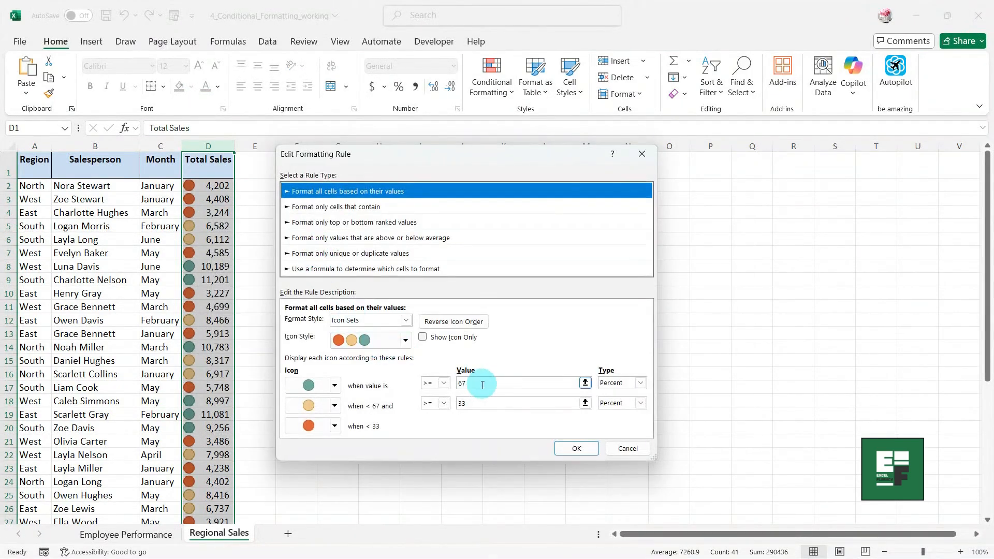
pyautogui.click(640, 383)
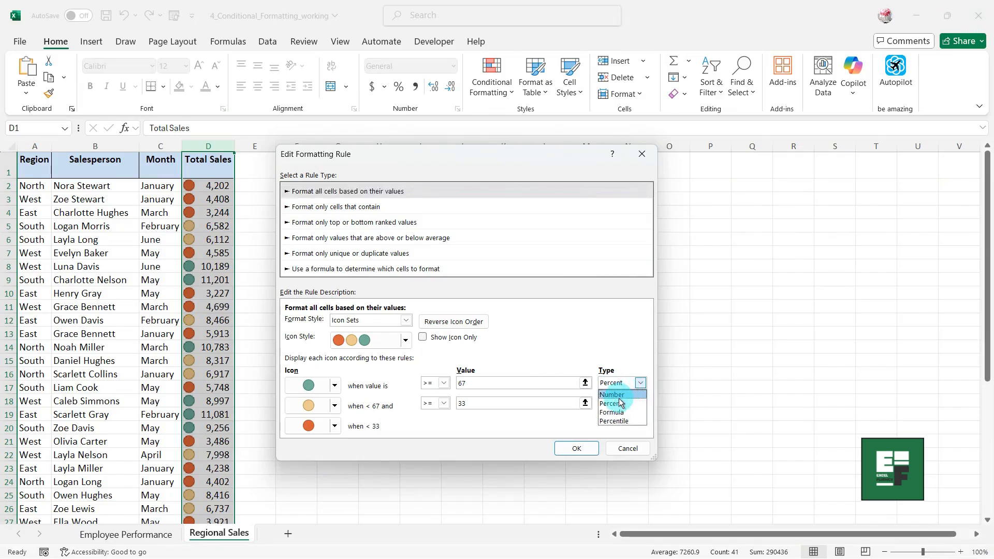
pyautogui.click(619, 393)
pyautogui.click(642, 403)
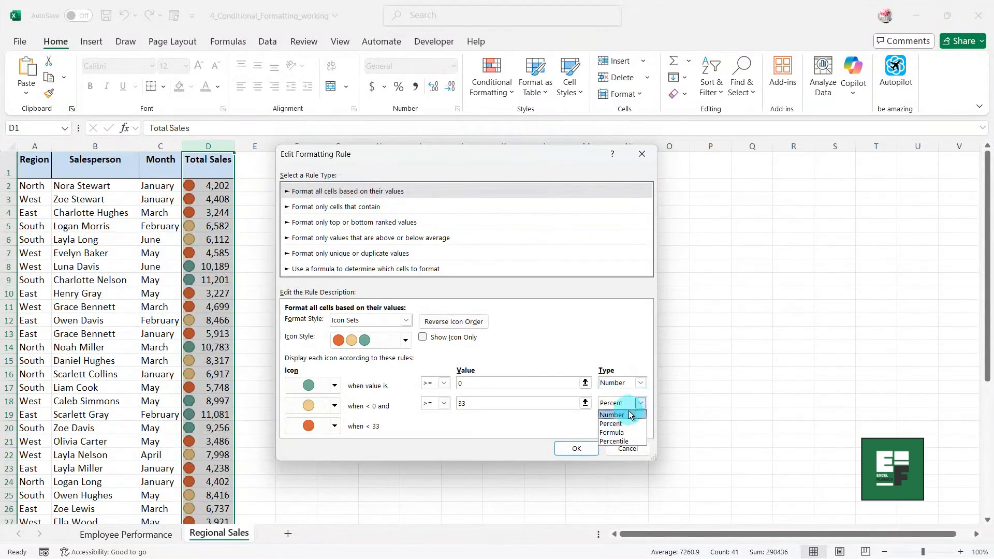
pyautogui.click(621, 413)
pyautogui.click(457, 384)
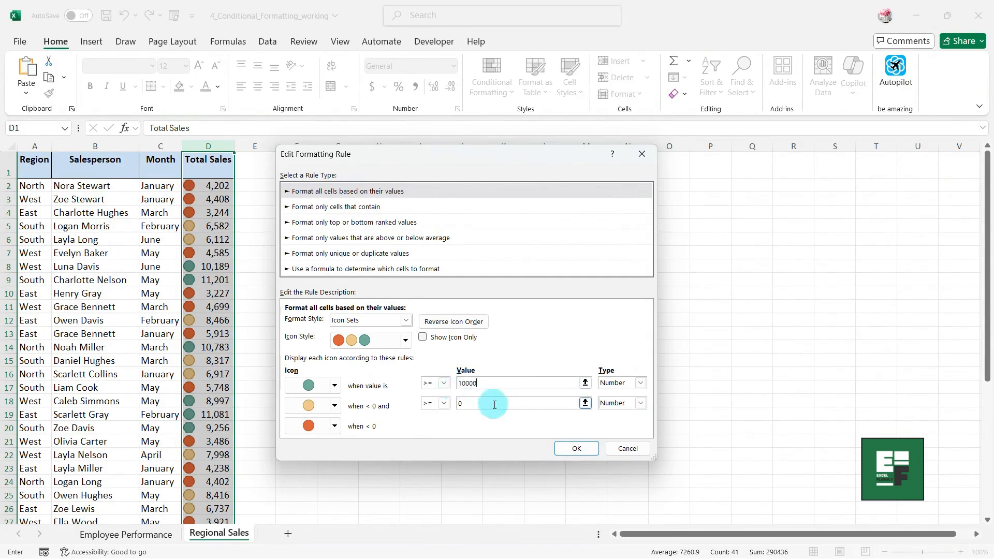
pyautogui.click(474, 406)
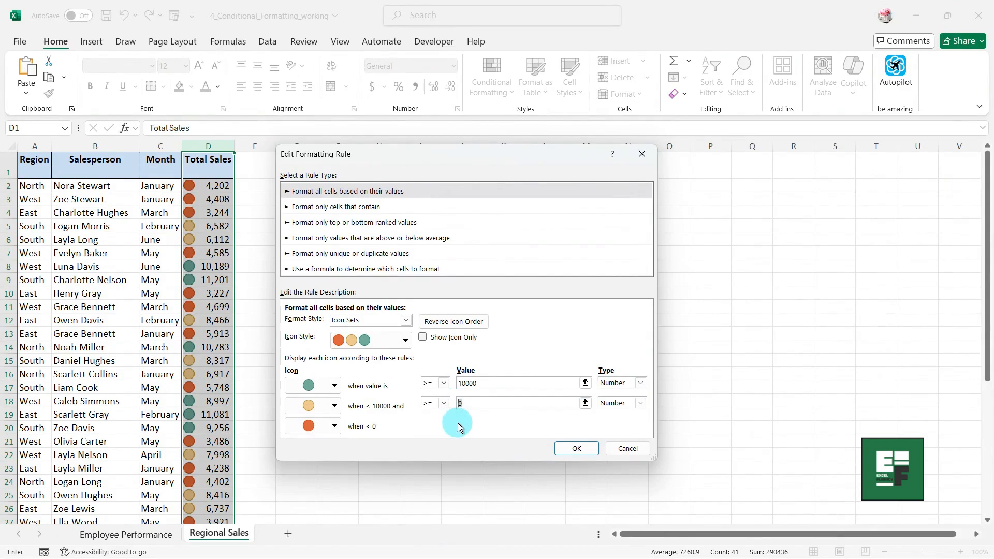
pyautogui.click(568, 449)
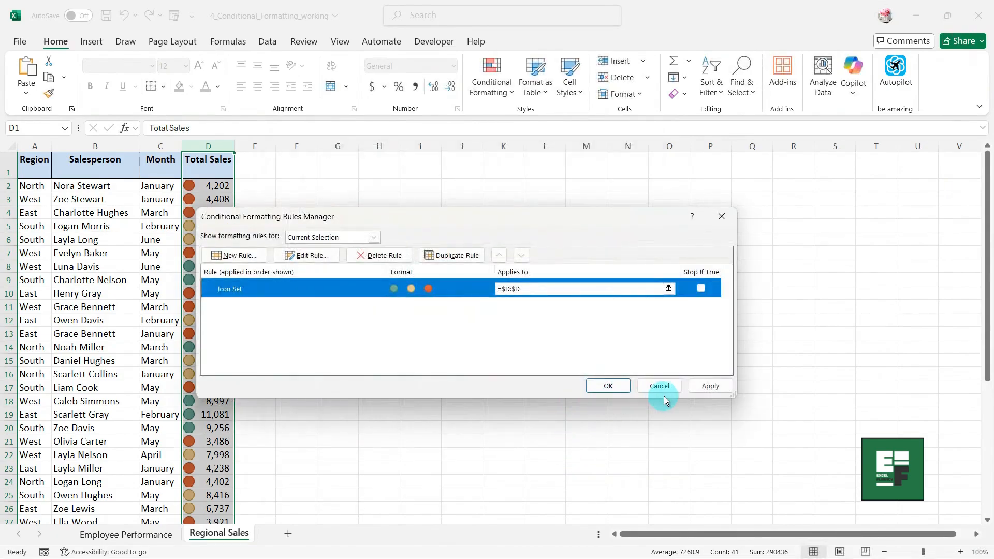
pyautogui.click(707, 387)
pyautogui.click(608, 386)
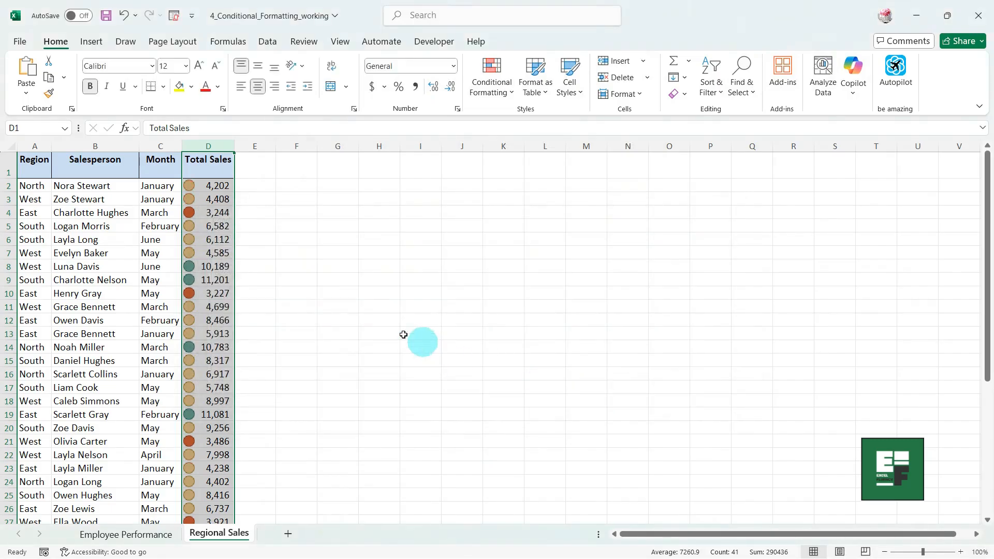
pyautogui.click(341, 303)
pyautogui.scroll(-6, 293, 234)
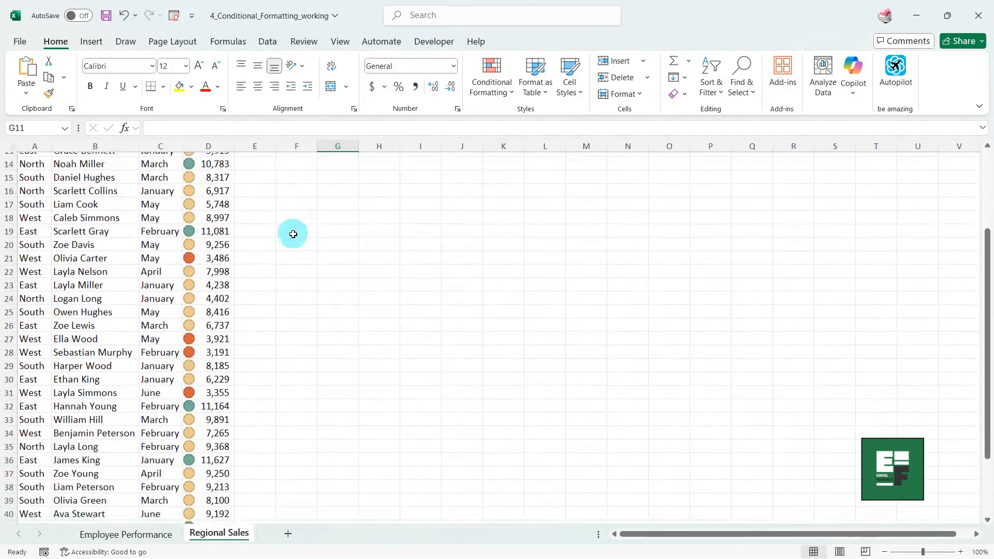
pyautogui.click(220, 324)
pyautogui.click(212, 377)
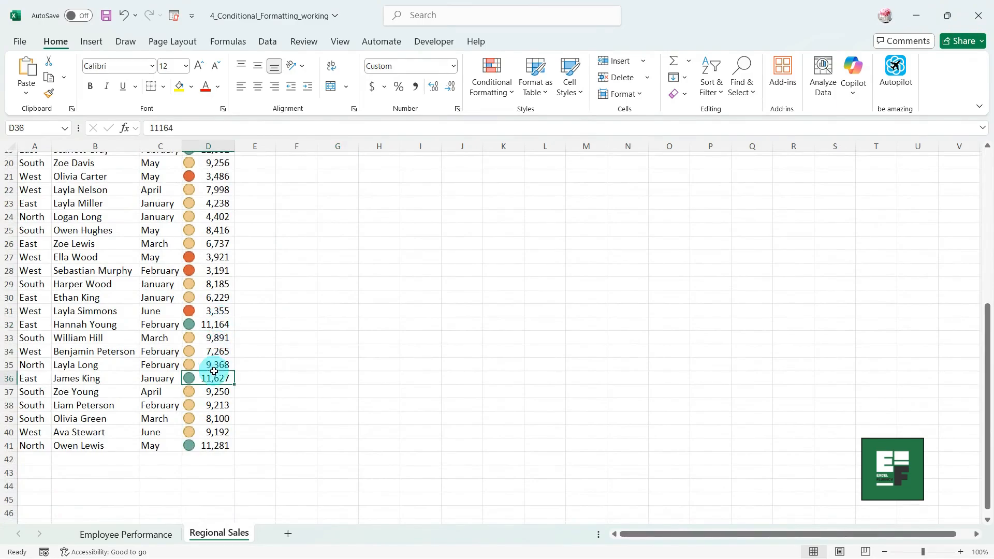
# Mark duplicate Employee IDs in column A with Light Red Fill and Dark Red Text.
pyautogui.click(218, 278)
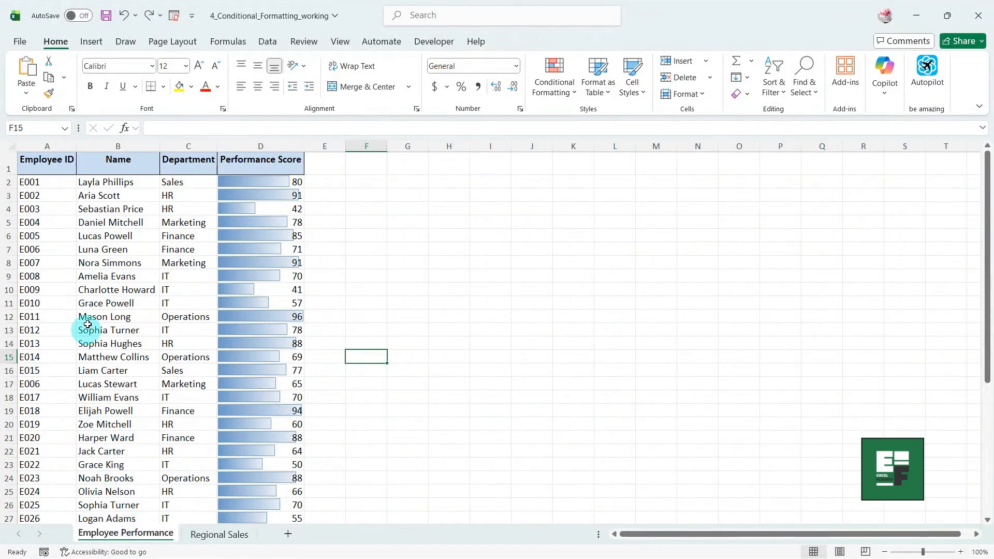
pyautogui.click(48, 146)
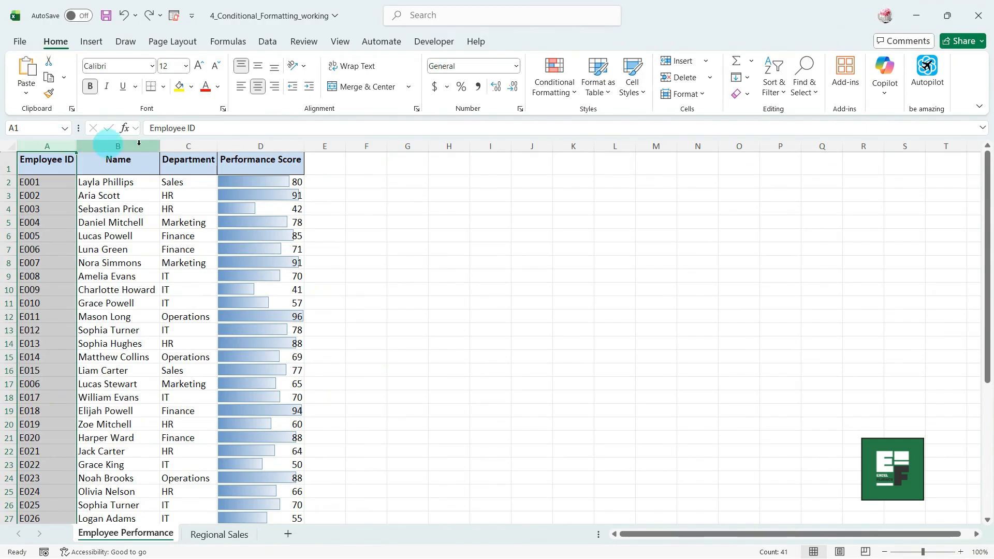
pyautogui.click(552, 92)
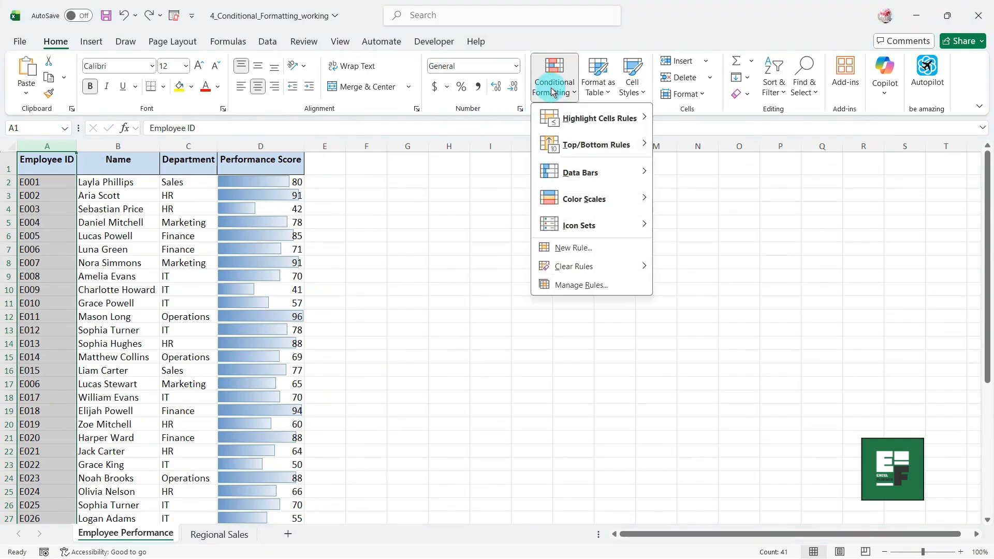
pyautogui.moveTo(582, 122)
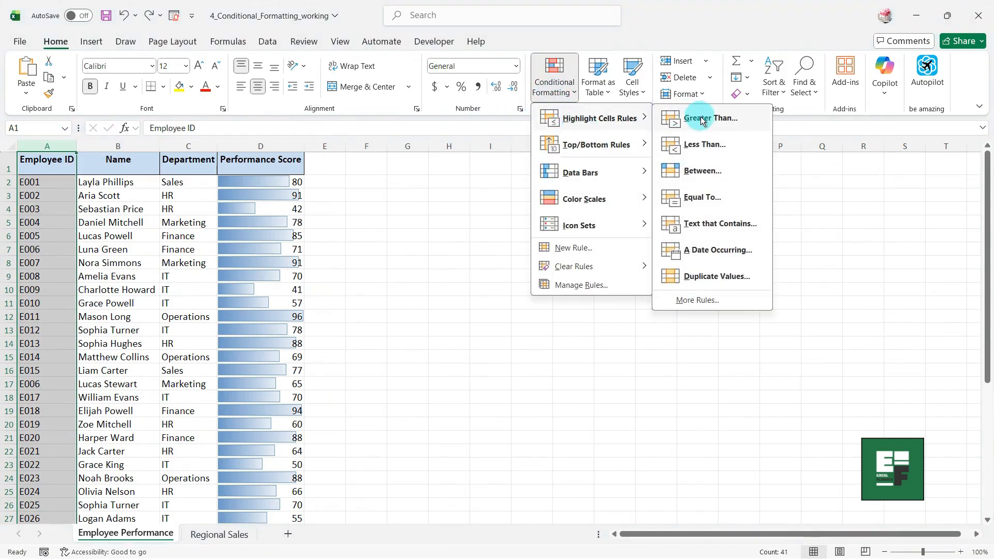
pyautogui.click(706, 271)
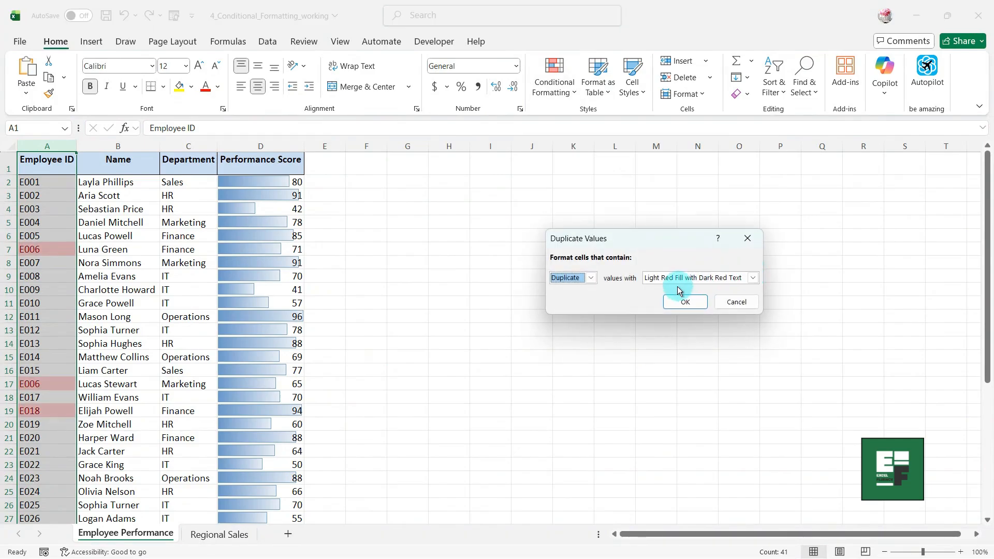
pyautogui.click(752, 279)
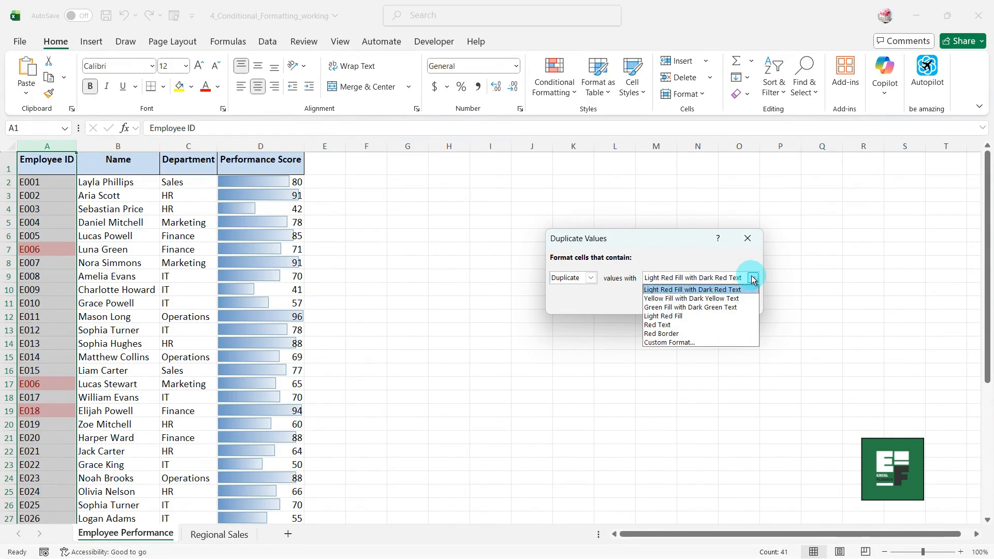
pyautogui.click(723, 290)
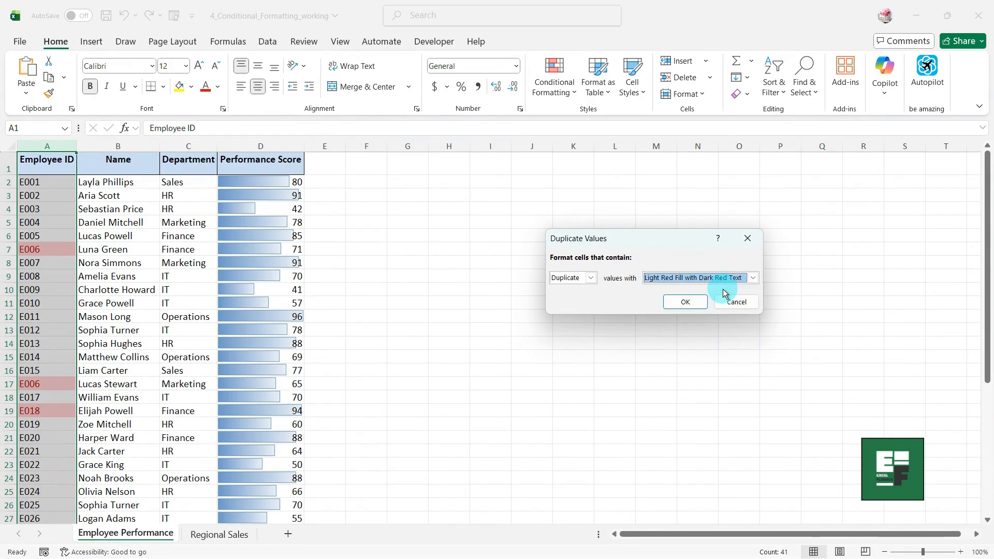
pyautogui.click(685, 302)
pyautogui.click(423, 305)
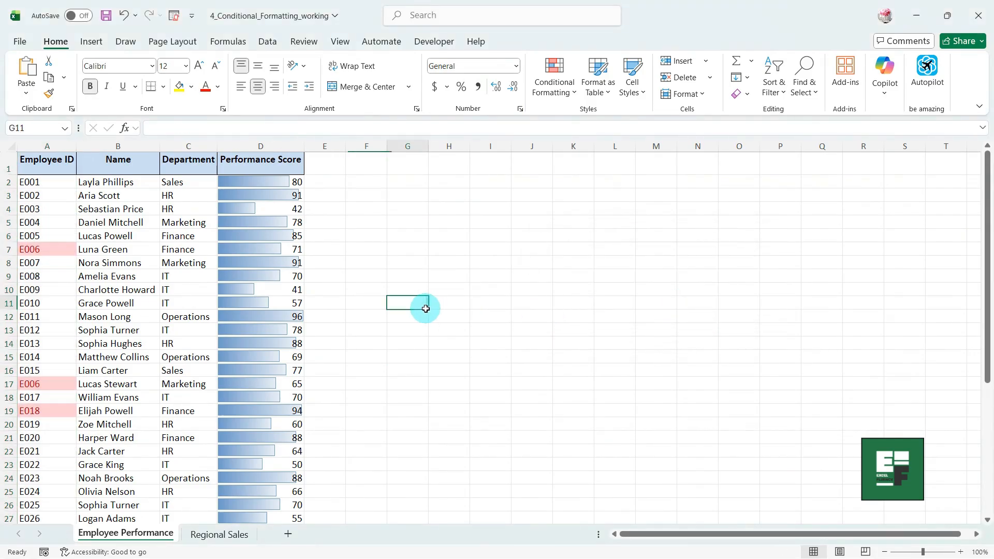
pyautogui.scroll(-5, 91, 275)
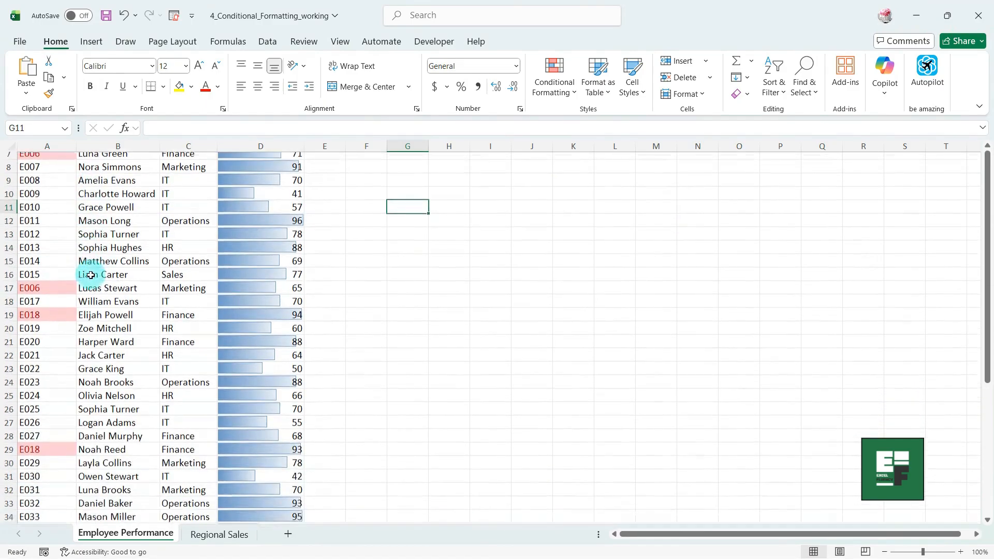
pyautogui.scroll(5, 90, 275)
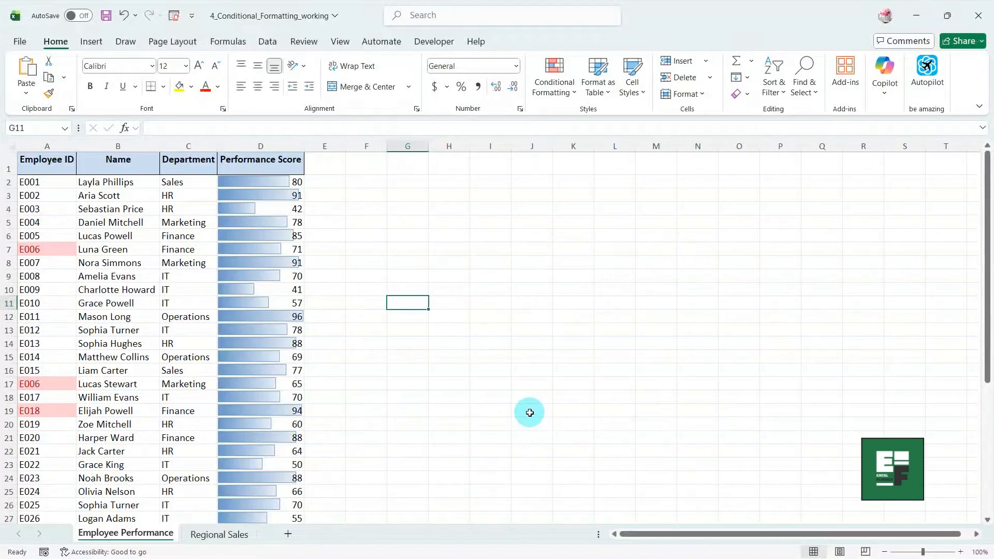
pyautogui.click(552, 95)
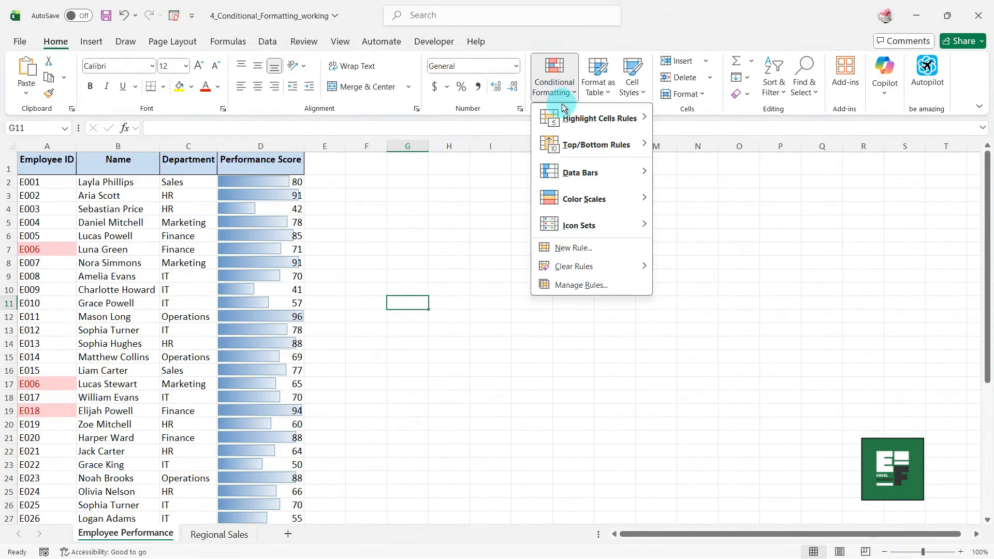
pyautogui.click(580, 286)
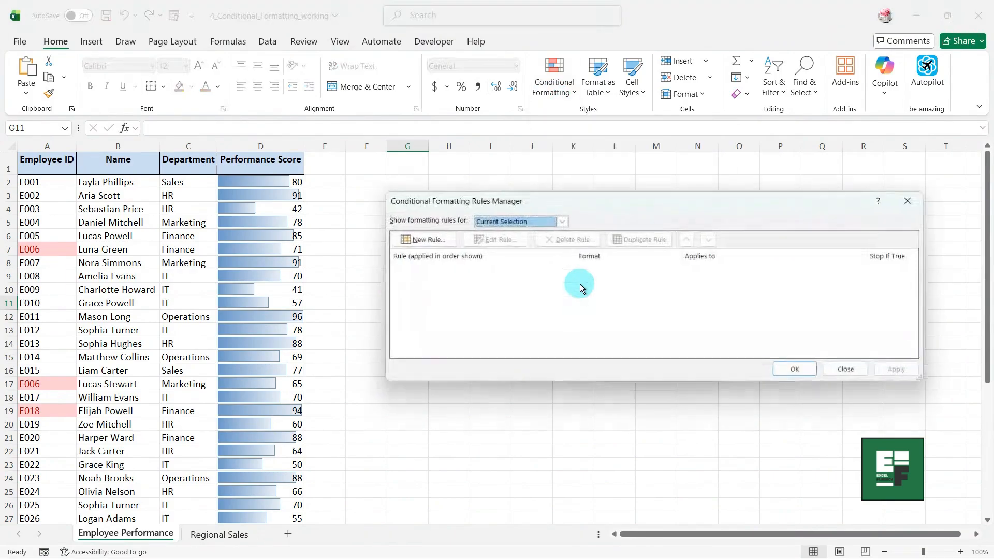
pyautogui.click(560, 220)
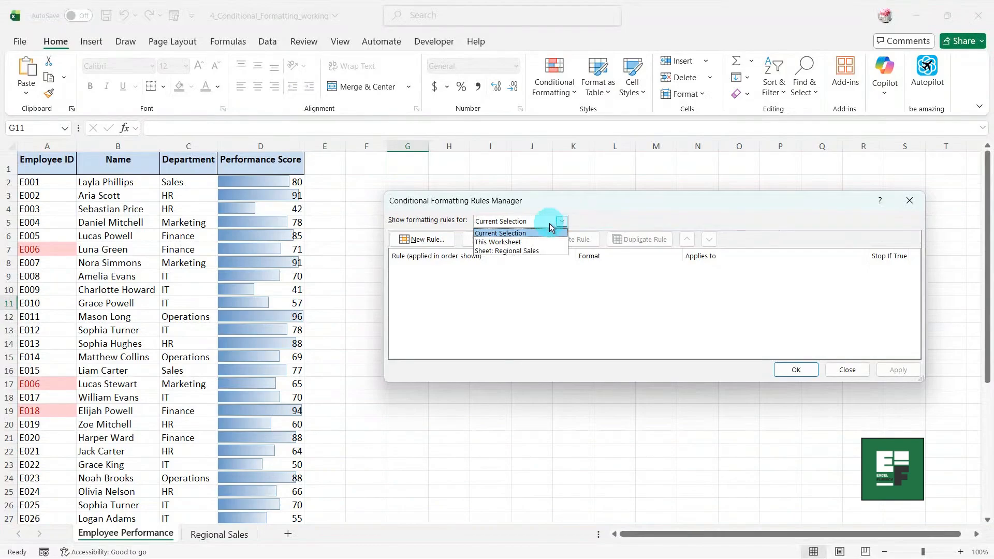
pyautogui.click(521, 242)
pyautogui.click(510, 292)
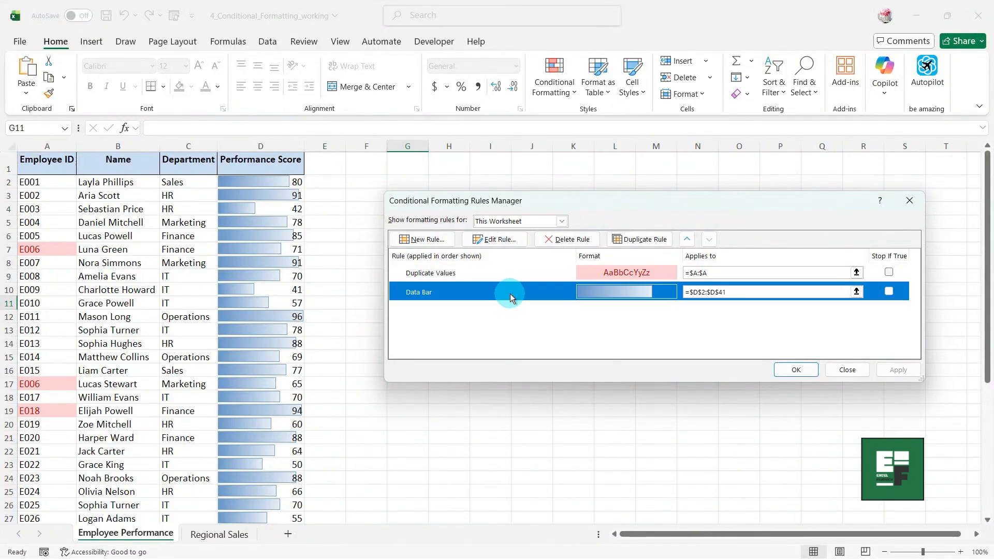
pyautogui.click(511, 273)
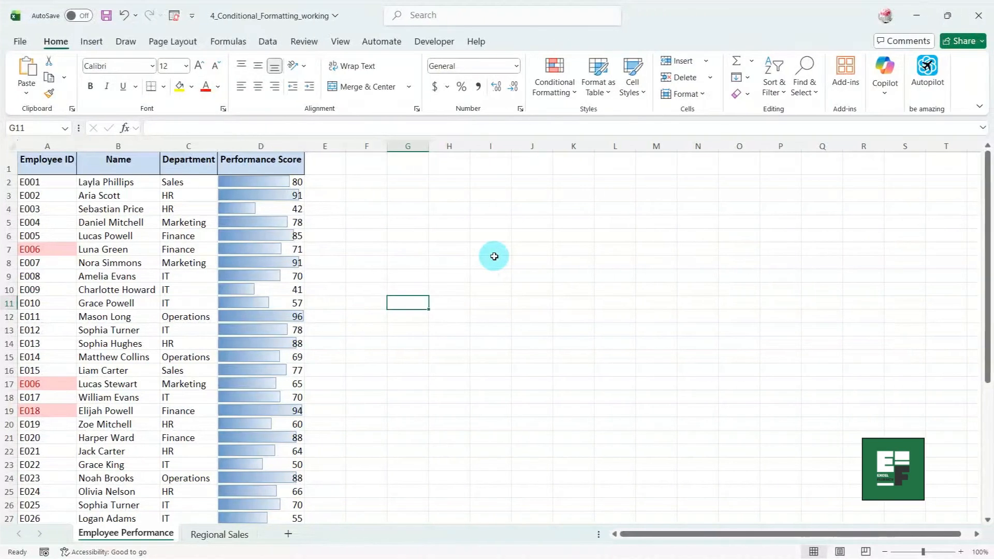
# Clear all conditional formatting rules from the Employee Performance sheet.
pyautogui.click(553, 85)
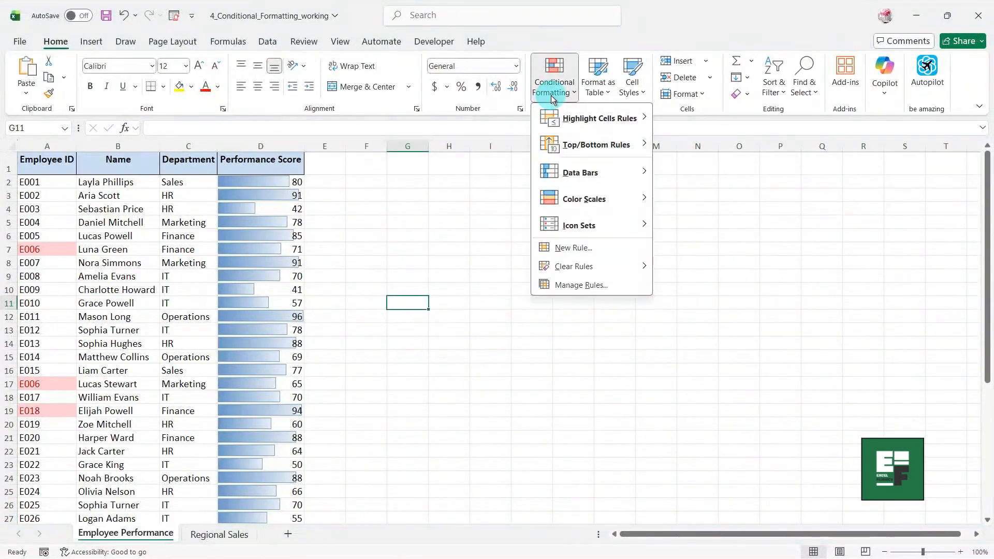
pyautogui.moveTo(569, 266)
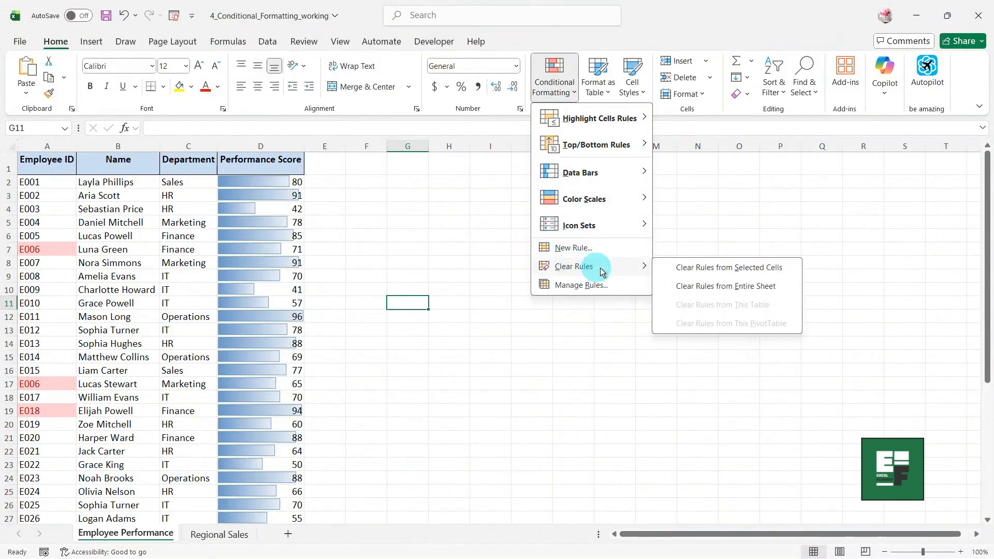
pyautogui.click(683, 286)
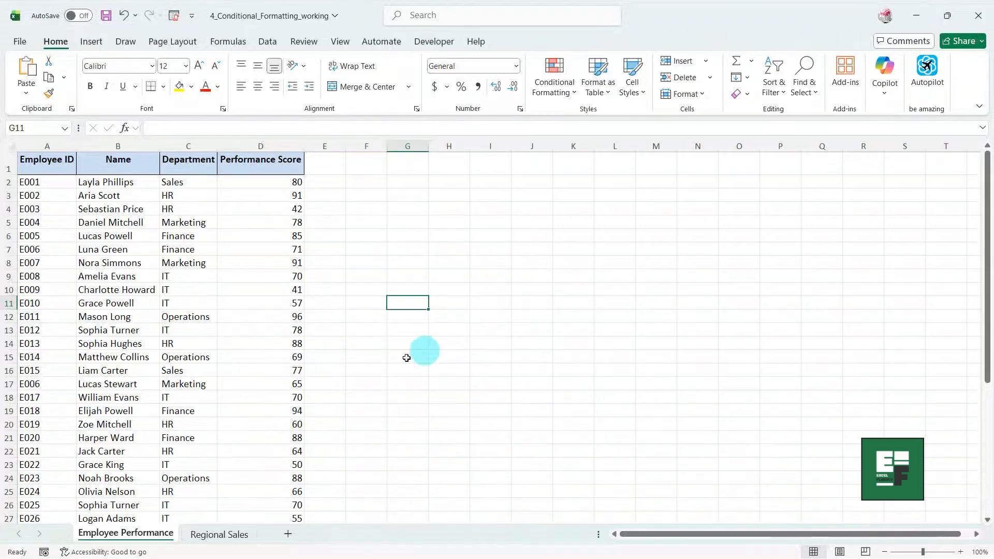
# Switch to the Regional Sales sheet and clear all its conditional formatting rules too.
pyautogui.click(220, 536)
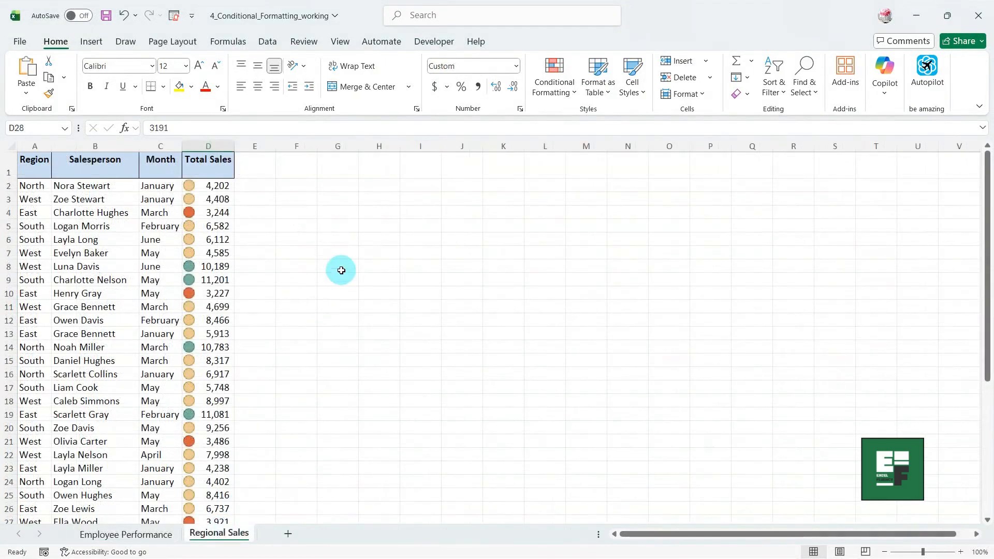
pyautogui.scroll(-4, 341, 270)
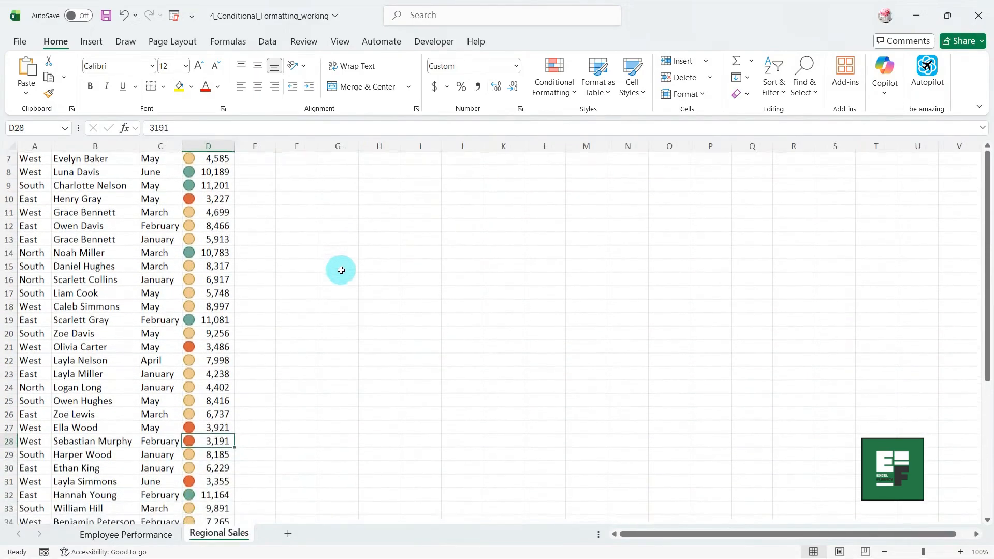
pyautogui.scroll(-3, 341, 270)
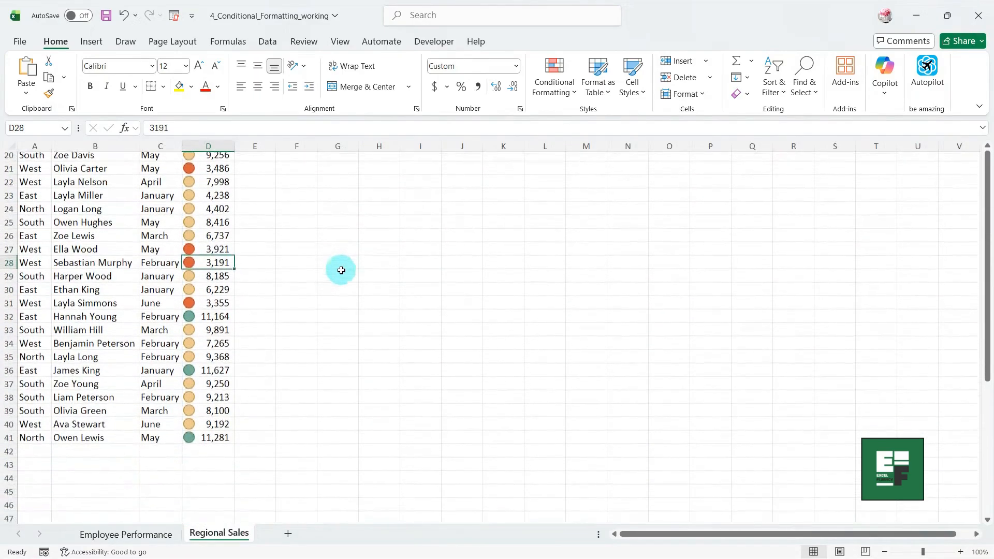
pyautogui.scroll(3, 341, 270)
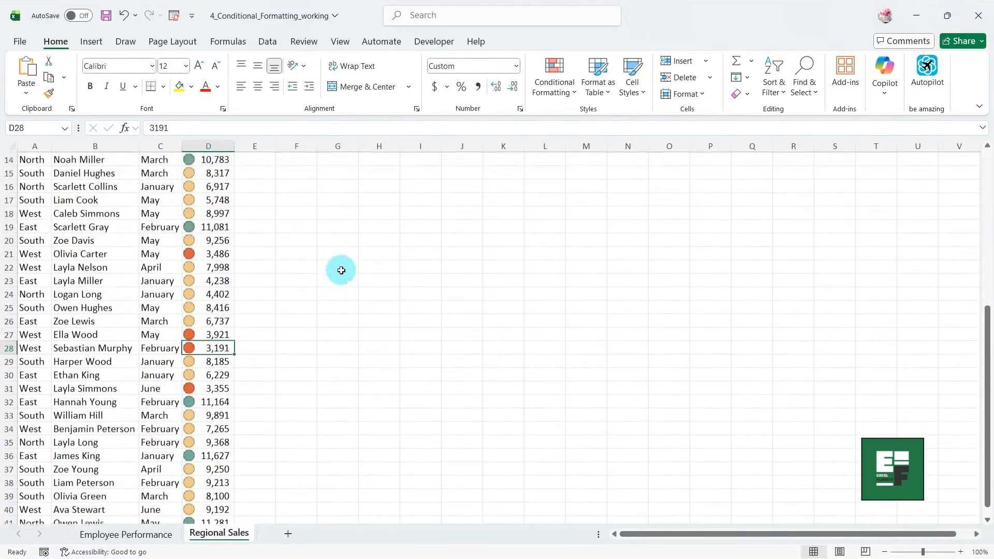
pyautogui.scroll(4, 341, 271)
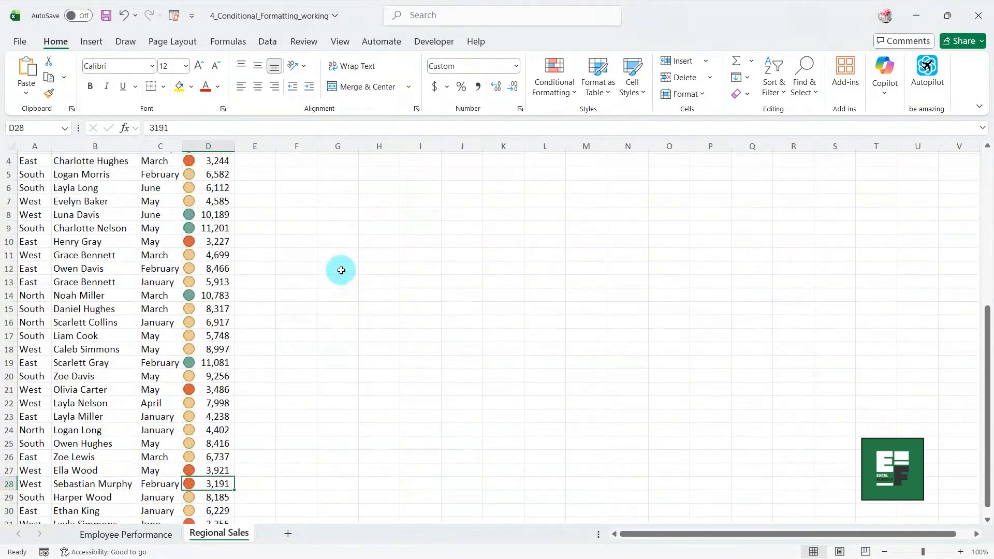
pyautogui.scroll(1, 341, 264)
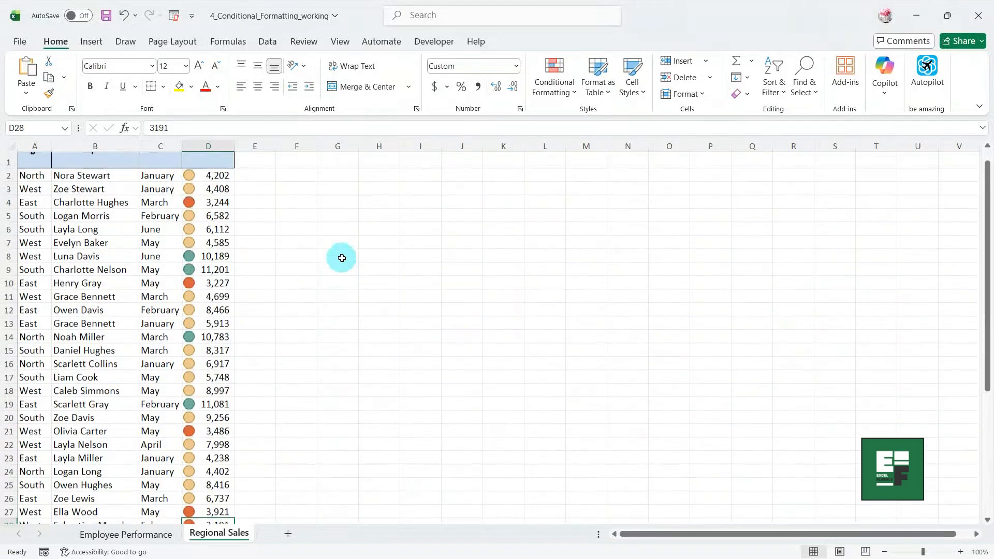
pyautogui.scroll(1, 341, 258)
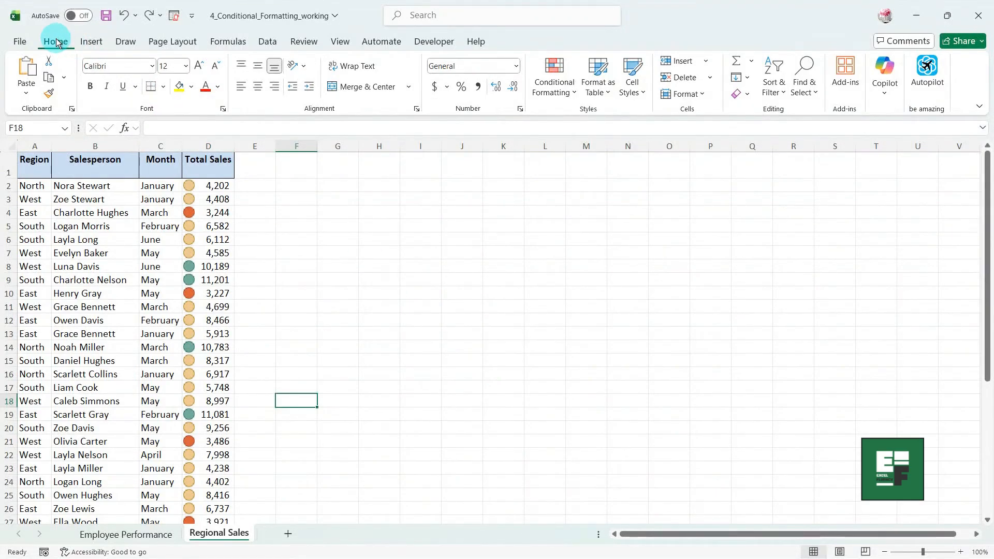
pyautogui.click(558, 85)
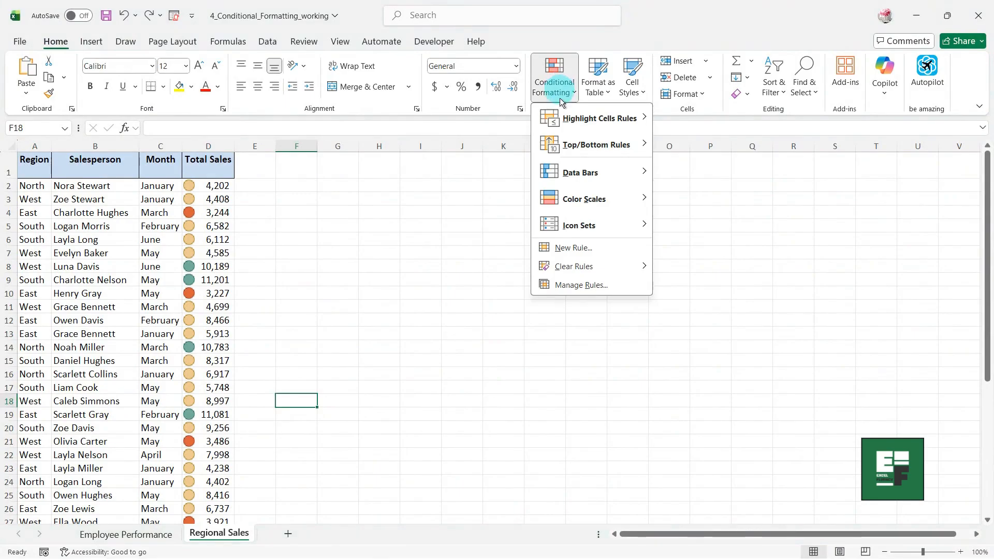
pyautogui.moveTo(579, 263)
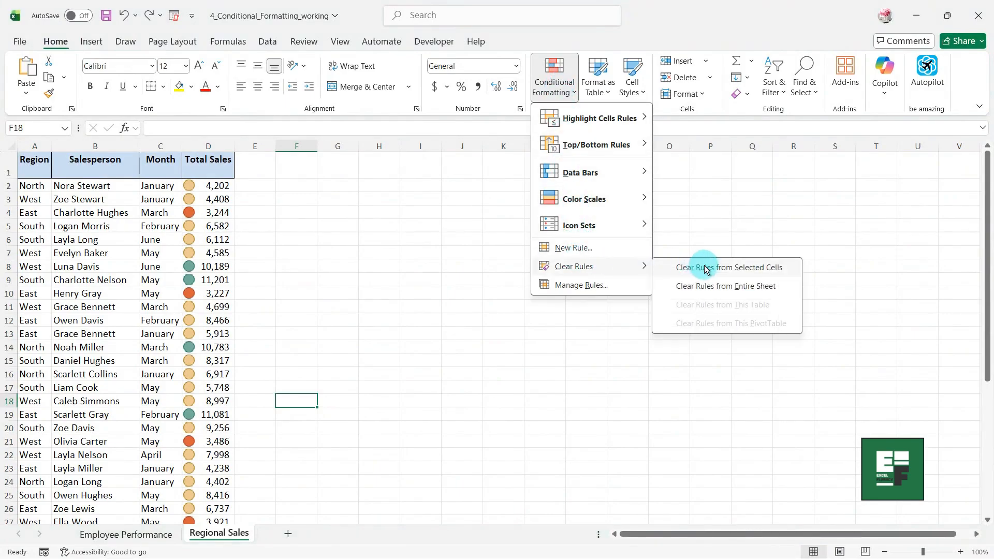
pyautogui.click(701, 286)
pyautogui.click(34, 190)
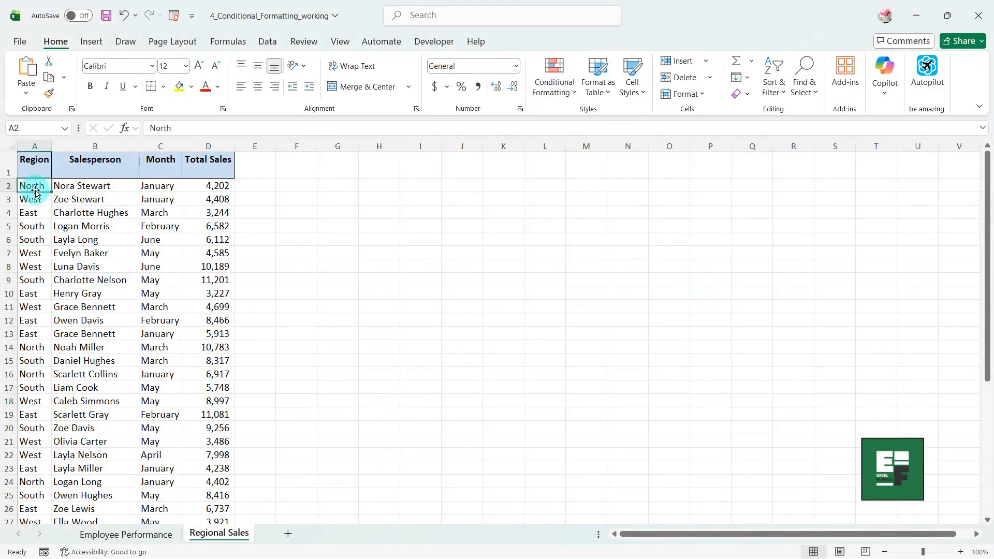
# Extend the selection from A2 across the data range A2:D41.
pyautogui.hotkey('ctrl', 'shift', 'Right')
pyautogui.hotkey('ctrl', 'shift', 'Down')
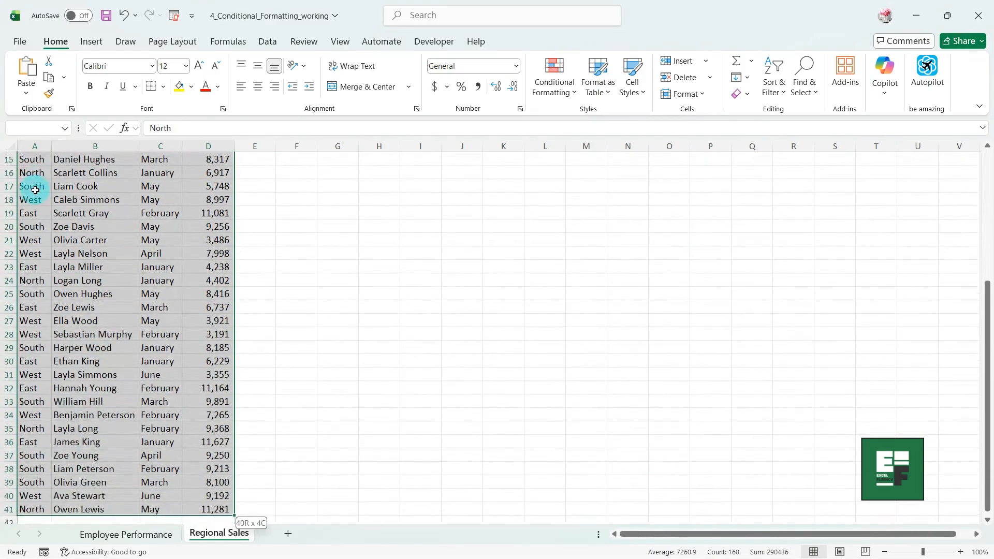
pyautogui.scroll(-3, 284, 219)
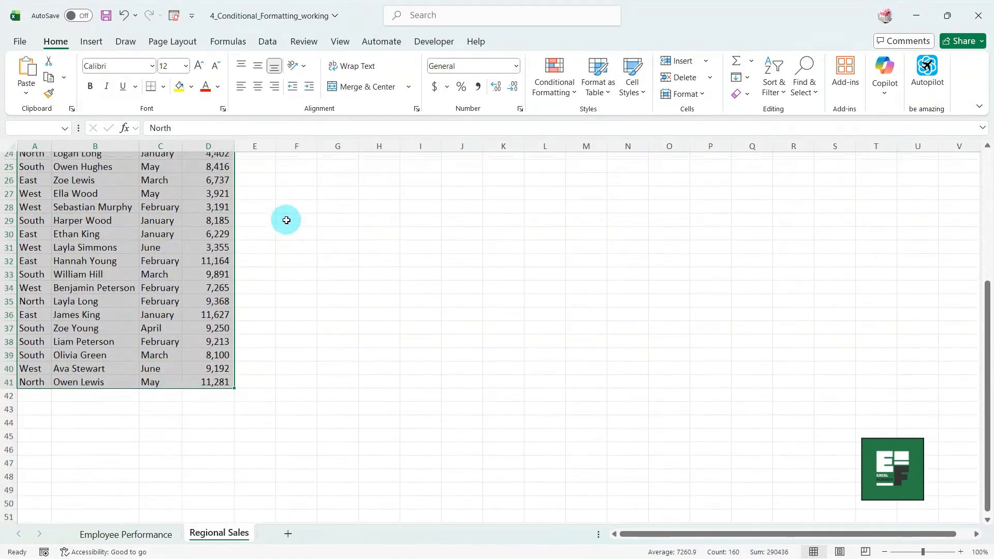
pyautogui.scroll(2, 284, 219)
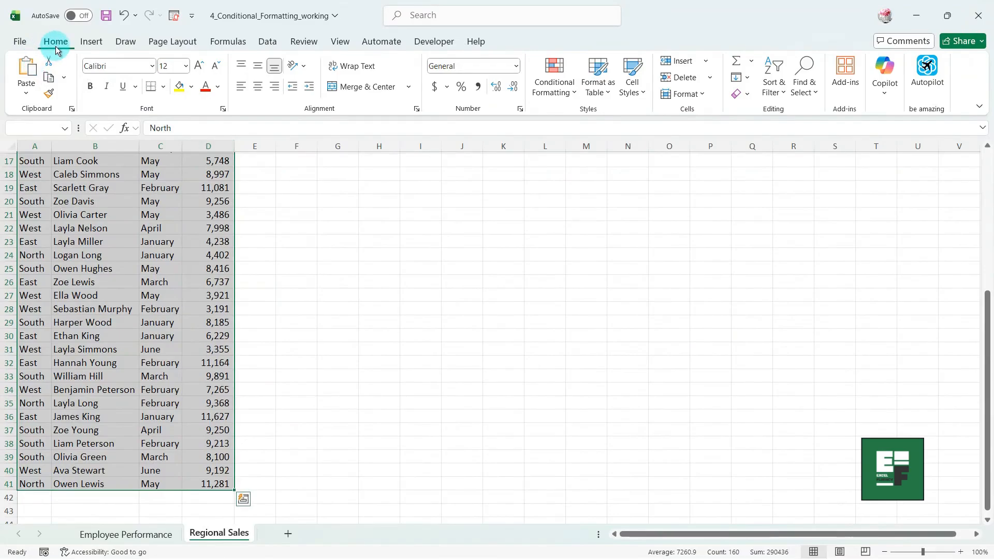
# Add a formula rule =AND($A2="South",$D2>9000) that fills matching rows green.
pyautogui.click(553, 93)
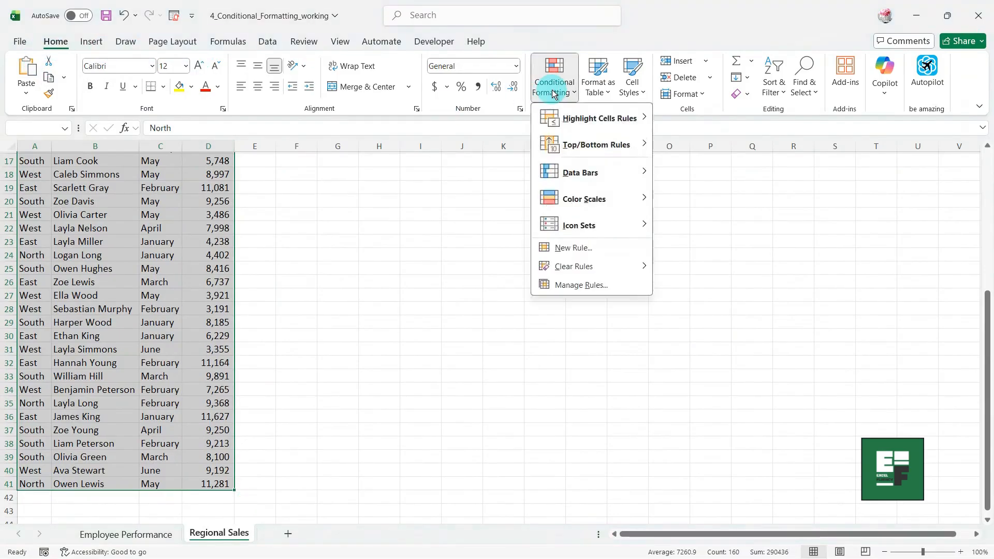
pyautogui.click(572, 247)
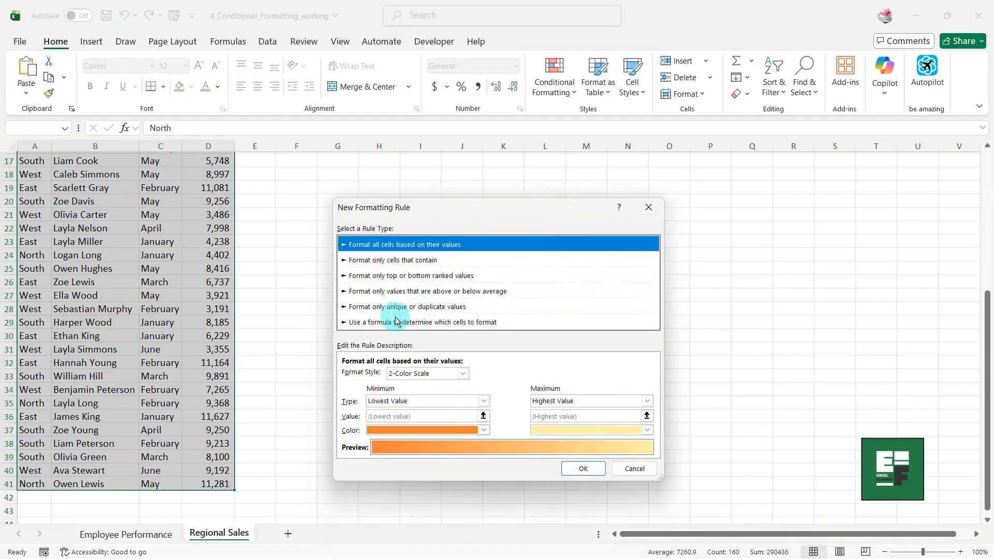
pyautogui.click(406, 323)
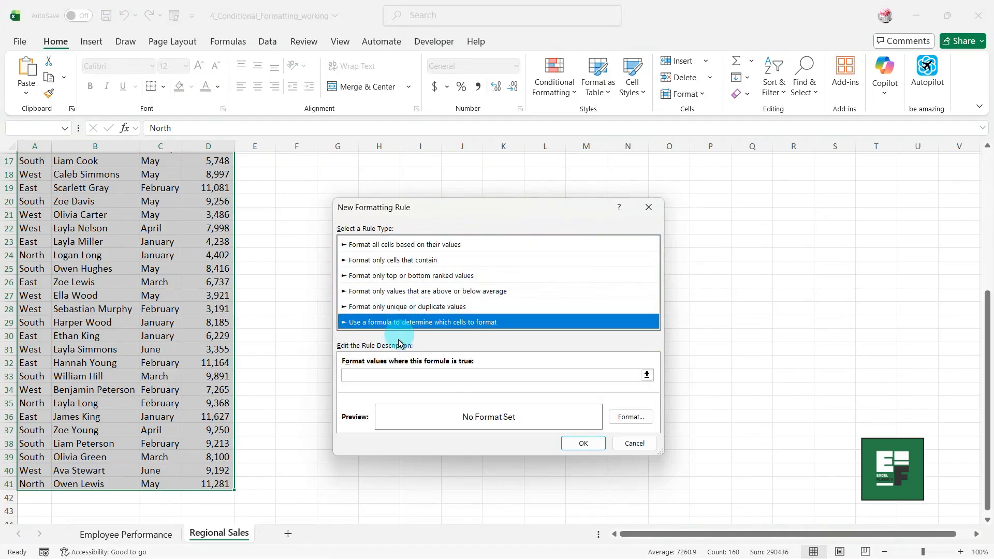
pyautogui.click(361, 377)
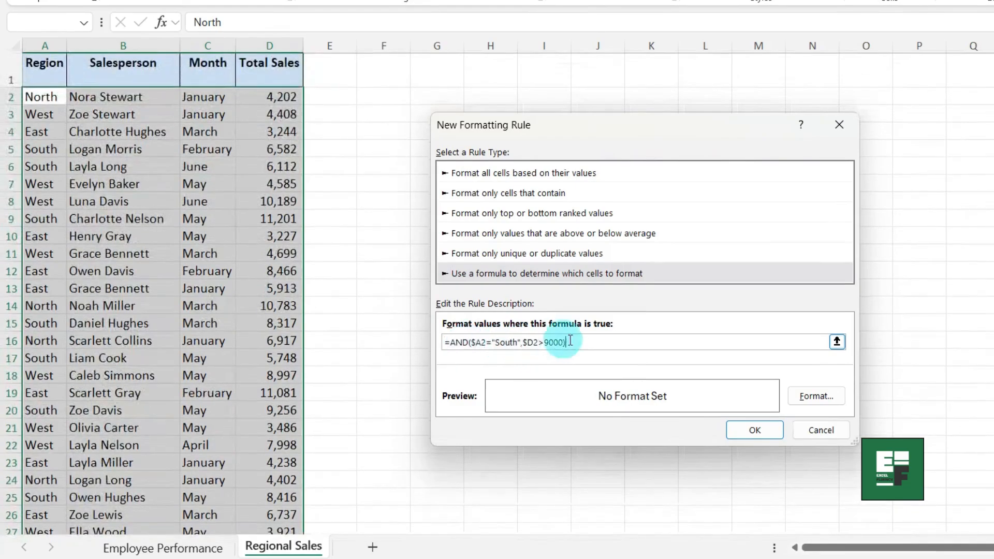
pyautogui.click(620, 339)
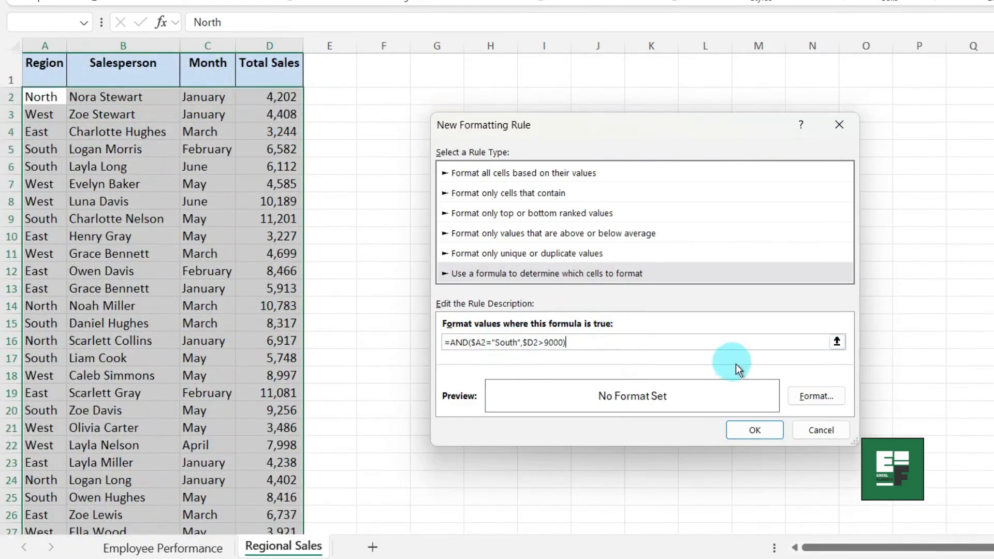
pyautogui.click(803, 395)
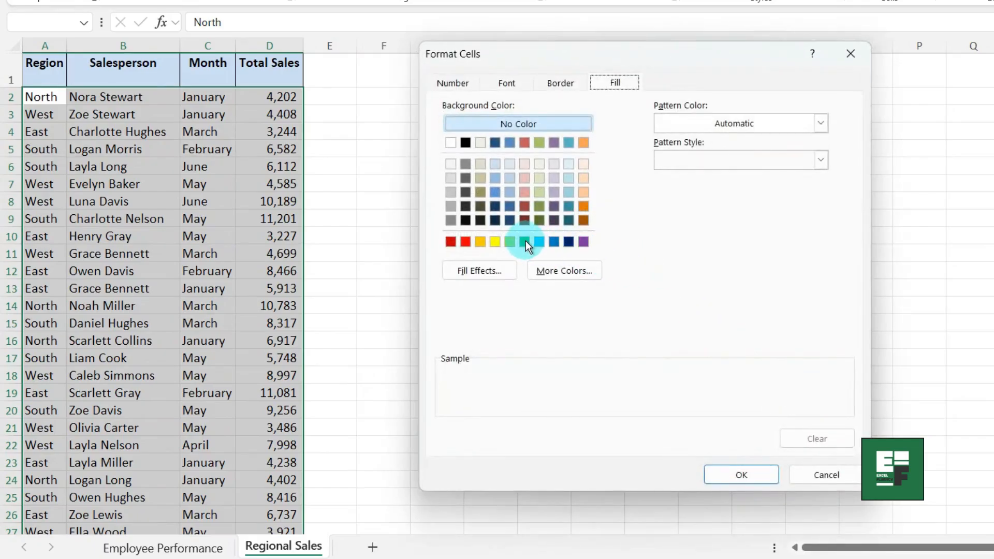
pyautogui.click(526, 240)
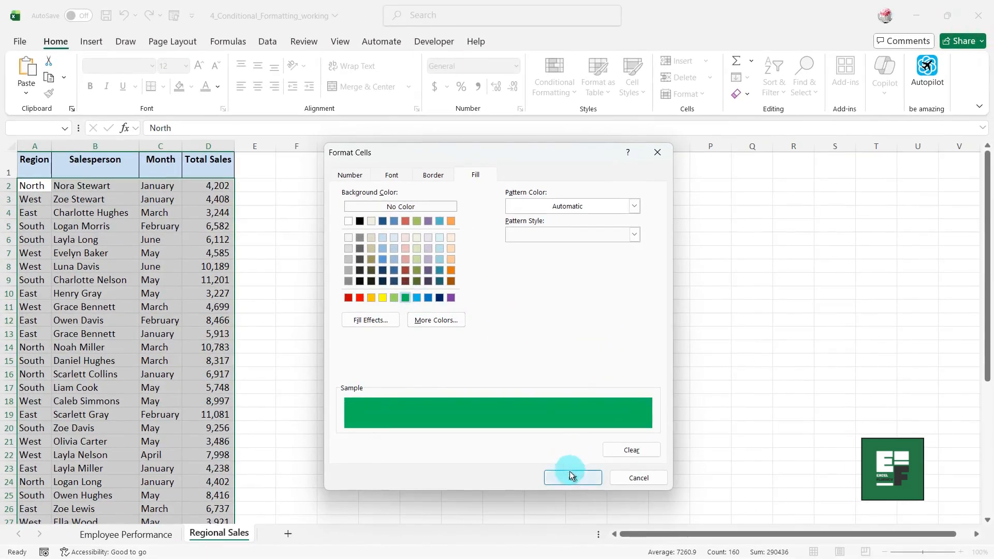
pyautogui.click(741, 475)
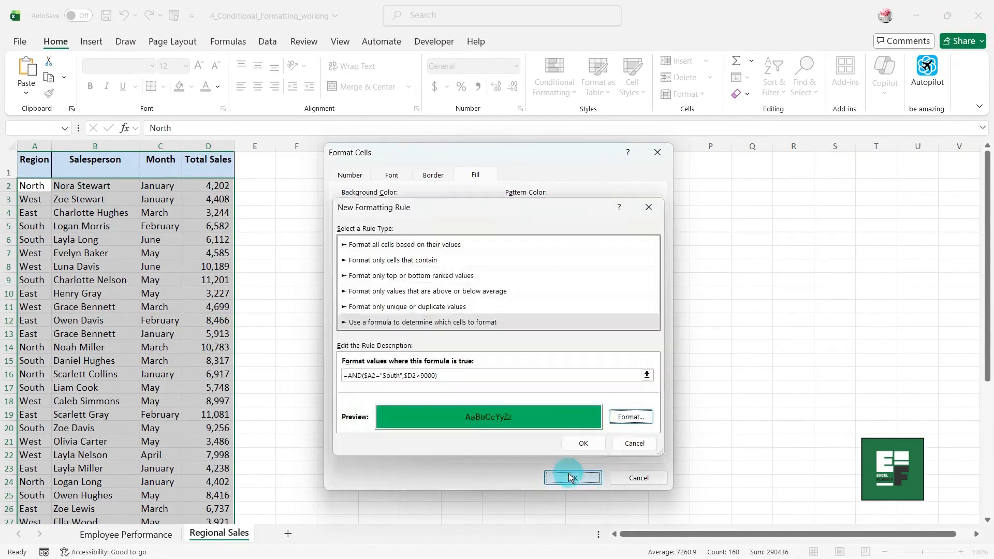
pyautogui.click(579, 443)
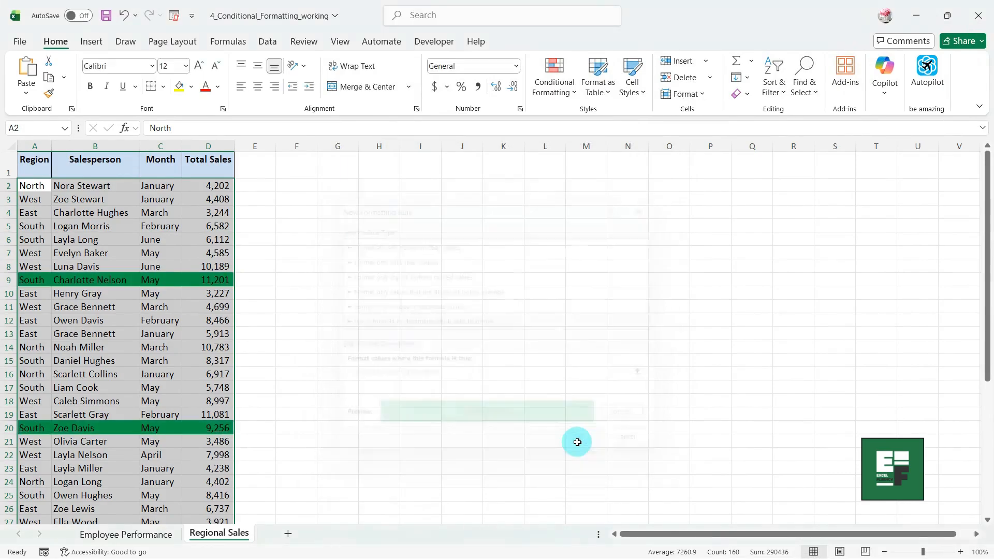
# Check the green South rows, then reselect the data range A2:D41.
pyautogui.click(297, 319)
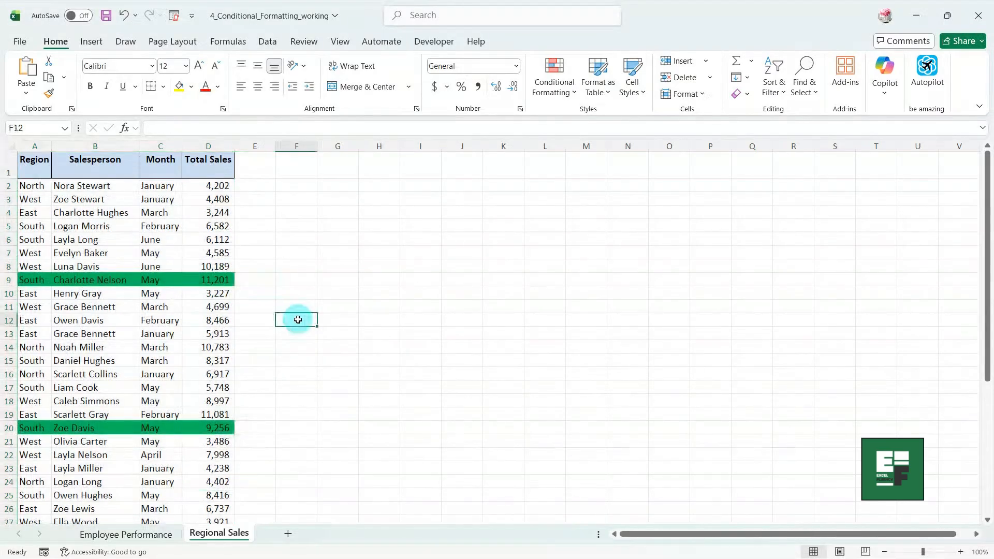
pyautogui.scroll(-6, 297, 320)
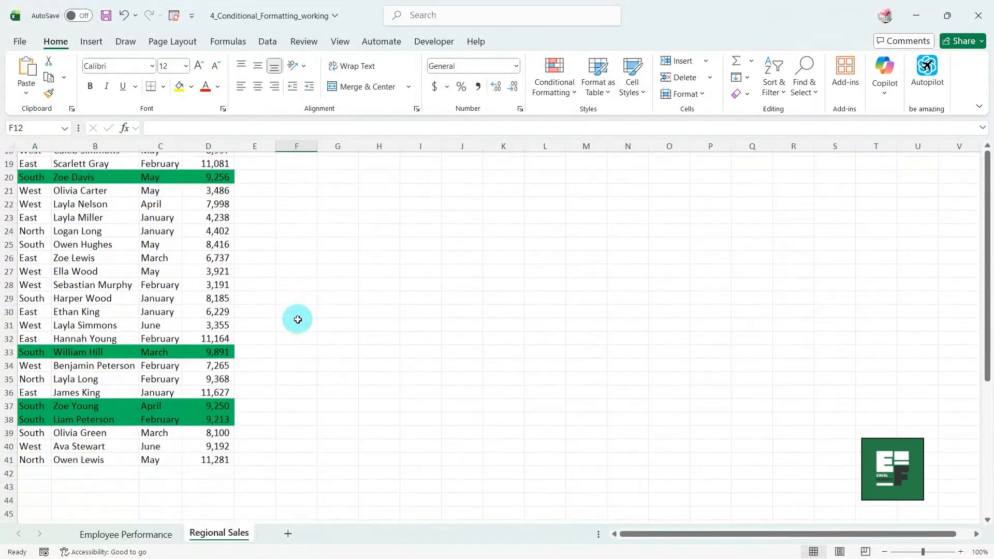
pyautogui.scroll(-2, 297, 319)
pyautogui.scroll(1, 298, 320)
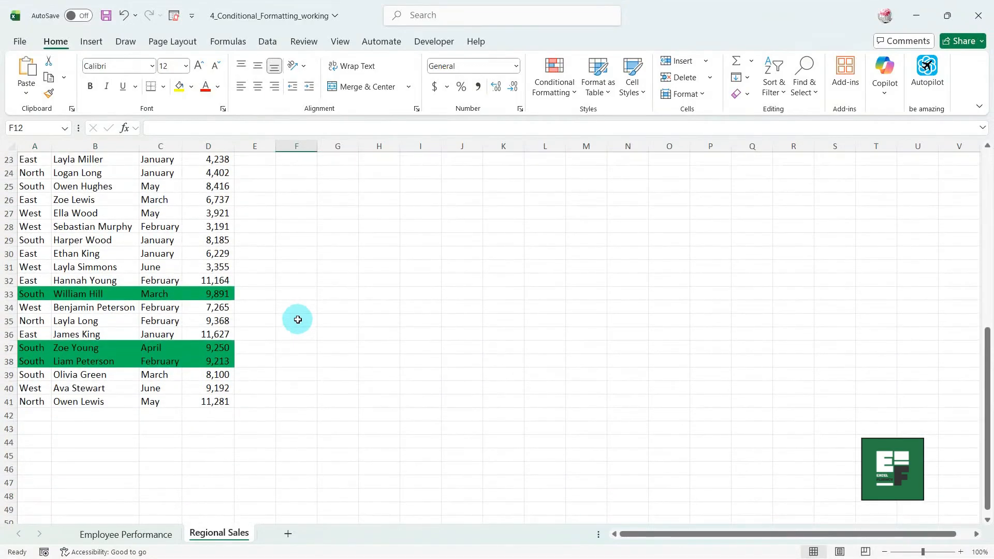
pyautogui.scroll(7, 297, 319)
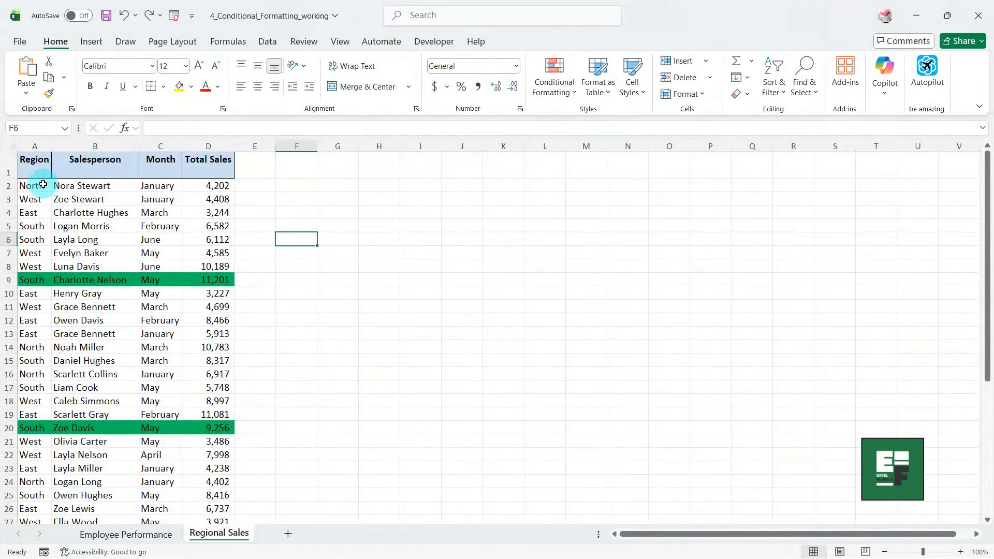
pyautogui.click(43, 184)
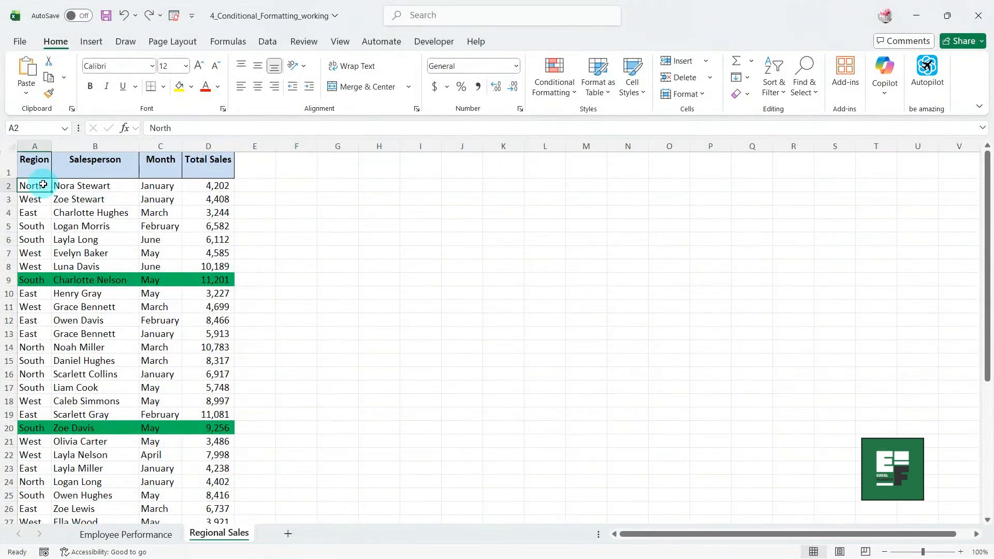
pyautogui.hotkey('ctrl', 'shift', 'Right')
pyautogui.hotkey('ctrl', 'shift', 'Down')
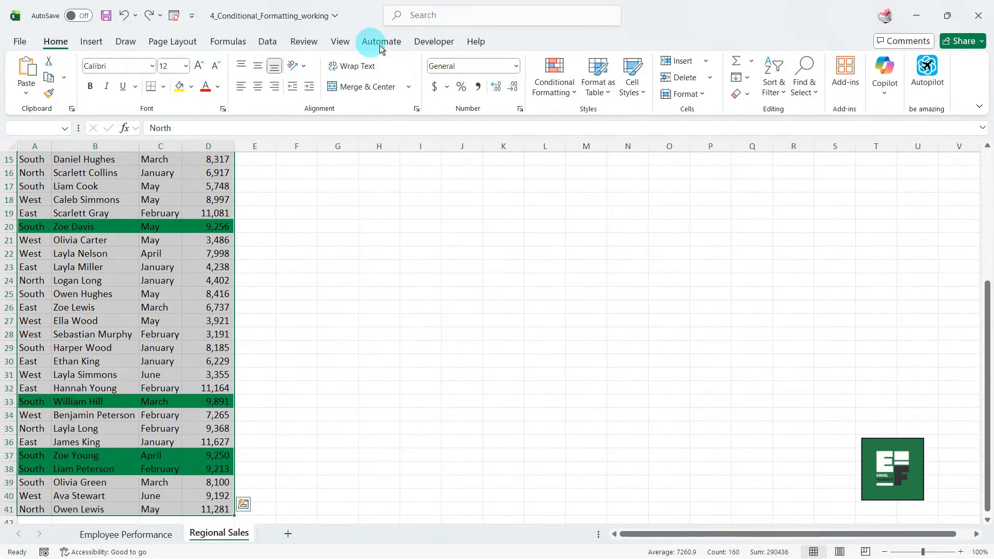
# Add a formula rule =AND($A2="West",$D2<5000) that fills matching rows red.
pyautogui.click(561, 94)
pyautogui.click(588, 251)
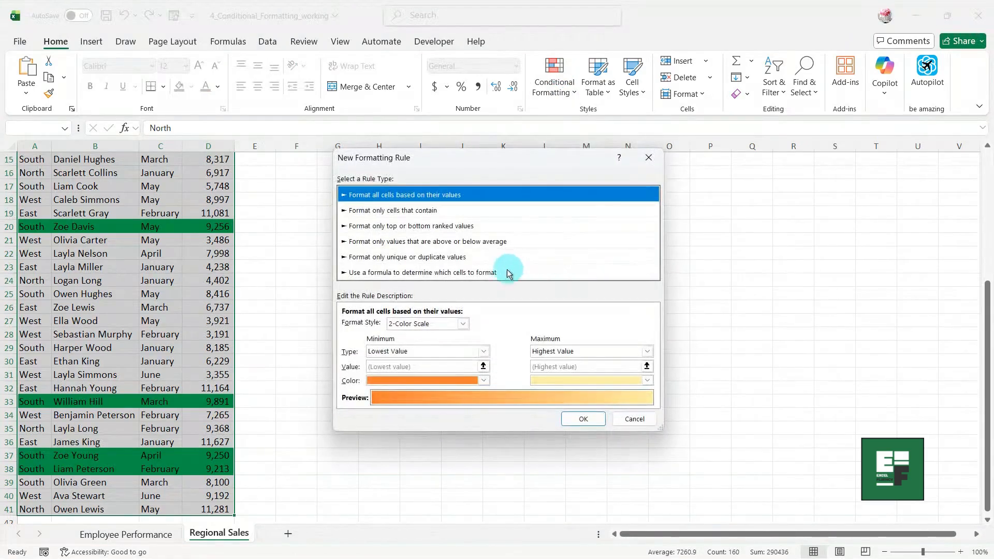
pyautogui.click(466, 273)
pyautogui.click(393, 326)
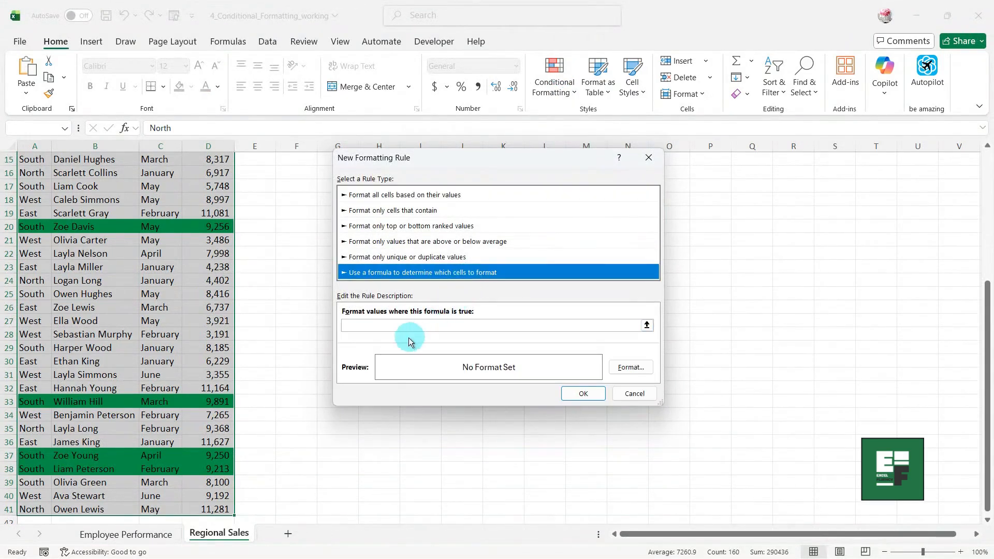
pyautogui.write('=AND($A2="West",$D2<5000)')
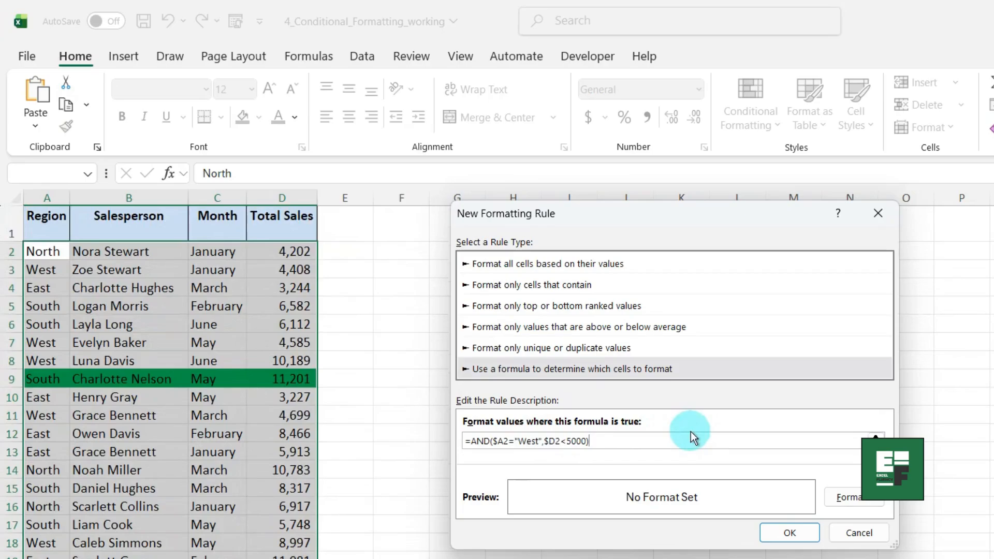
pyautogui.click(837, 496)
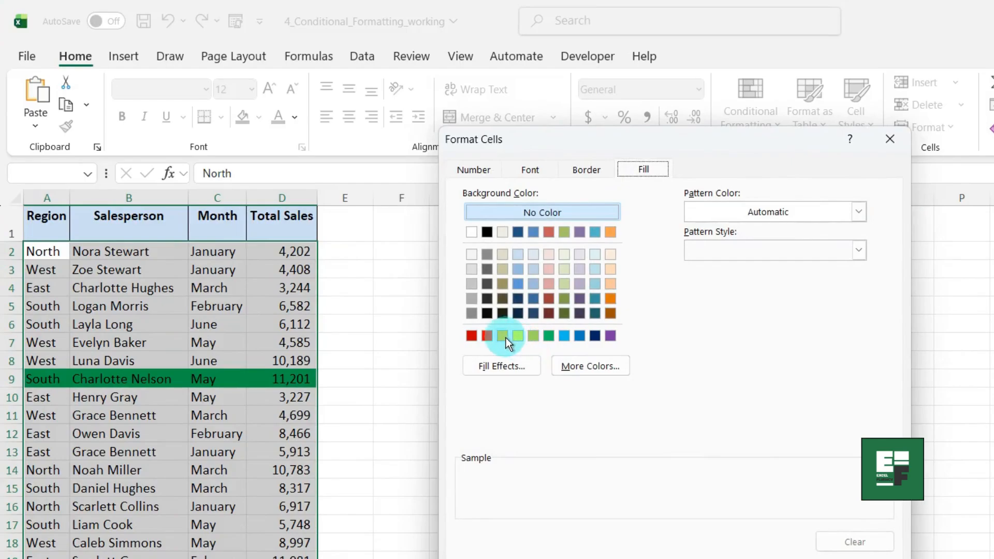
pyautogui.click(490, 336)
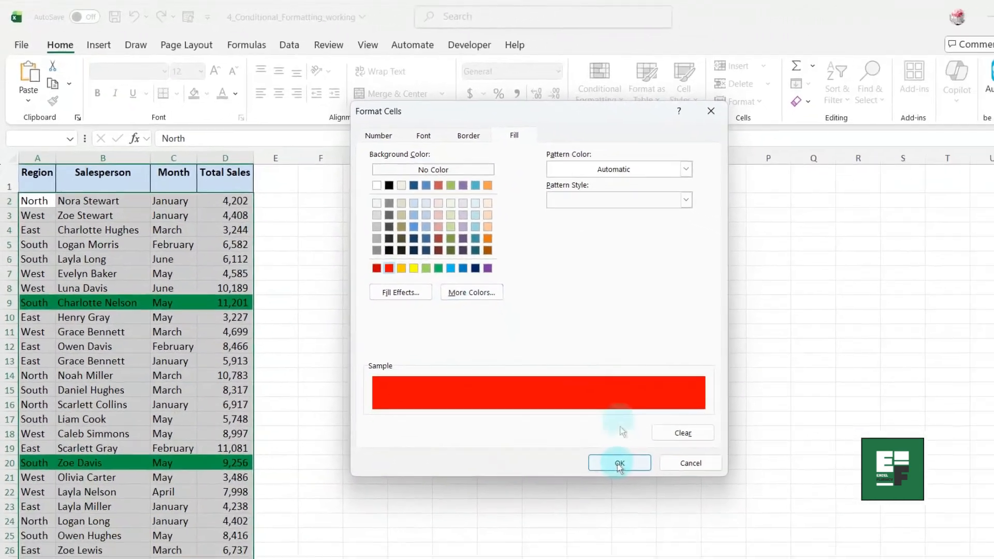
pyautogui.click(569, 425)
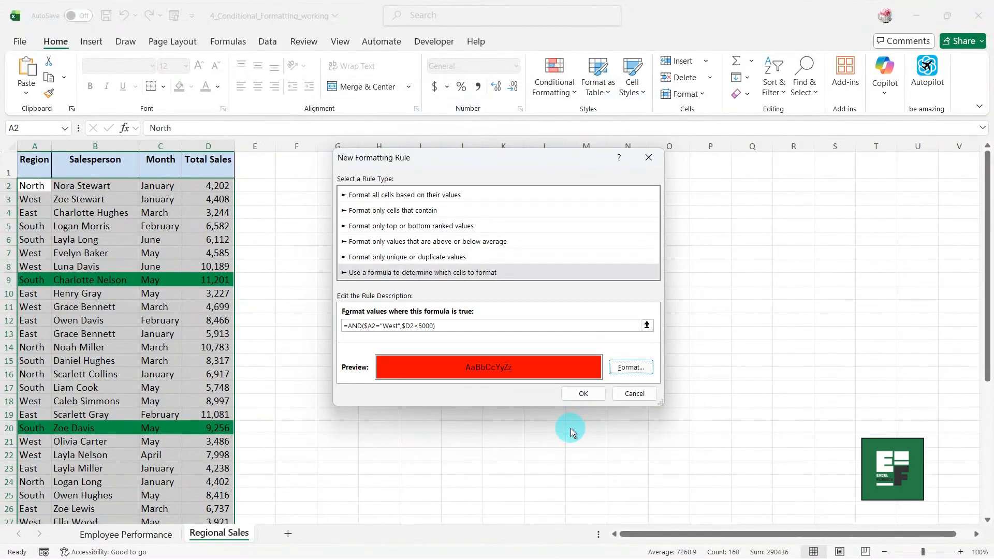
pyautogui.click(573, 394)
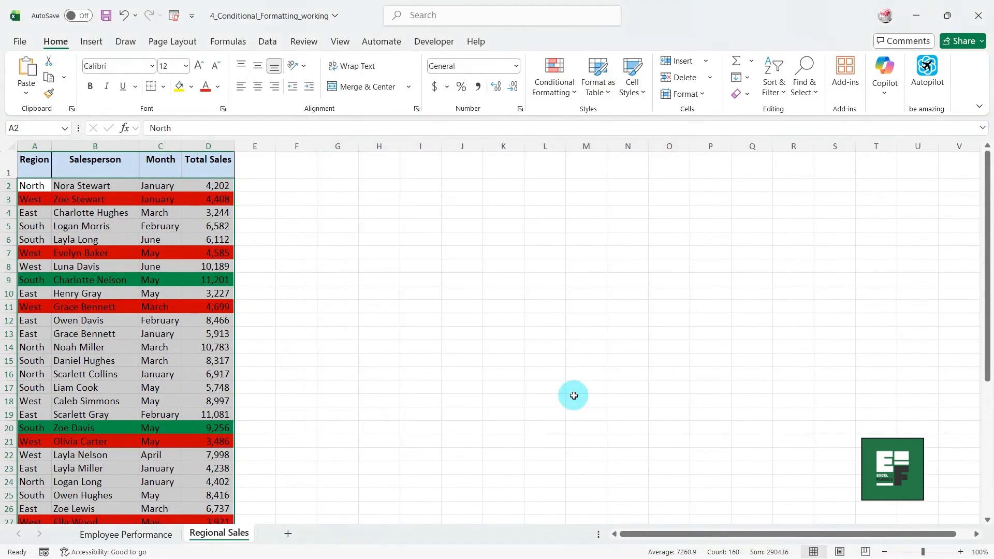
# Change D15's Total Sales from 8,317 to 9500.
pyautogui.click(312, 277)
pyautogui.scroll(-1, 295, 220)
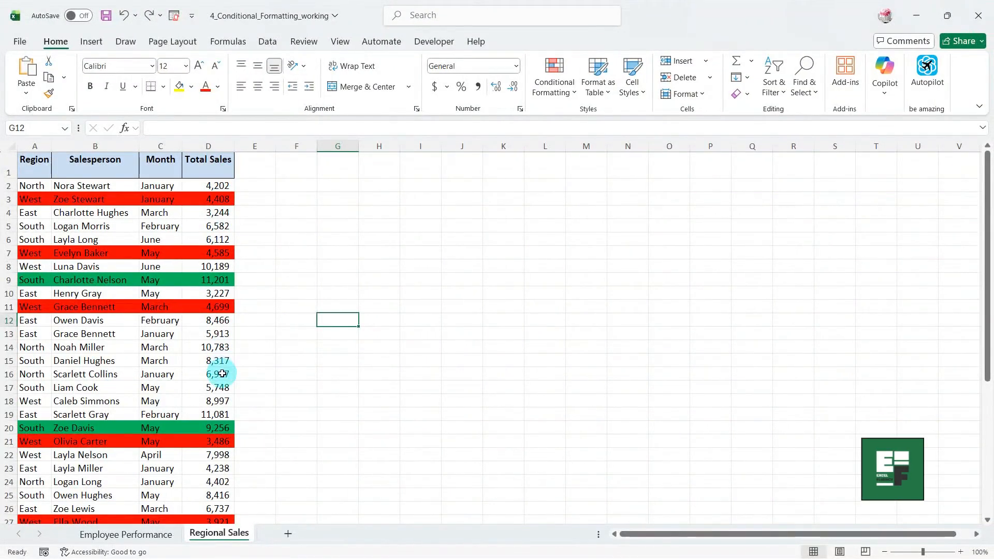
pyautogui.click(222, 363)
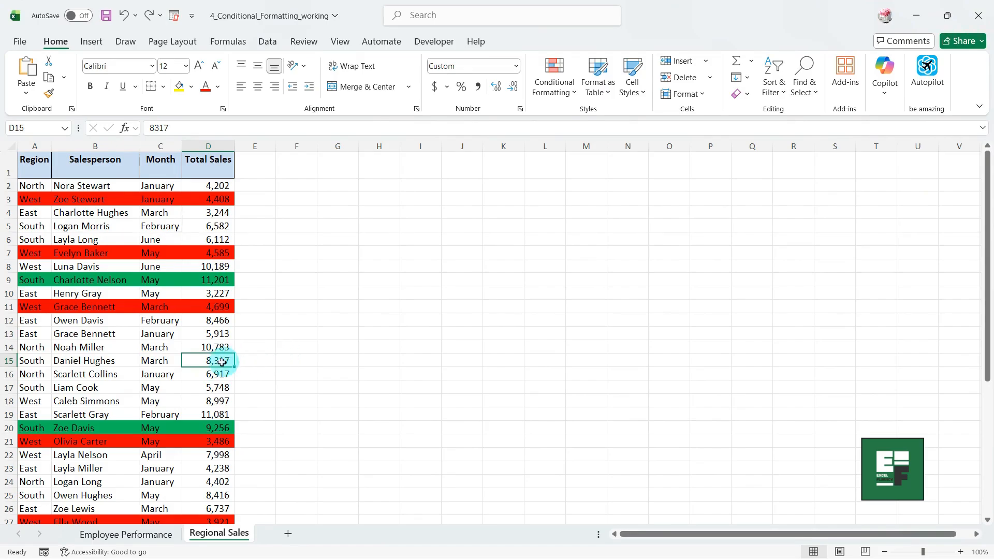
pyautogui.write('9')
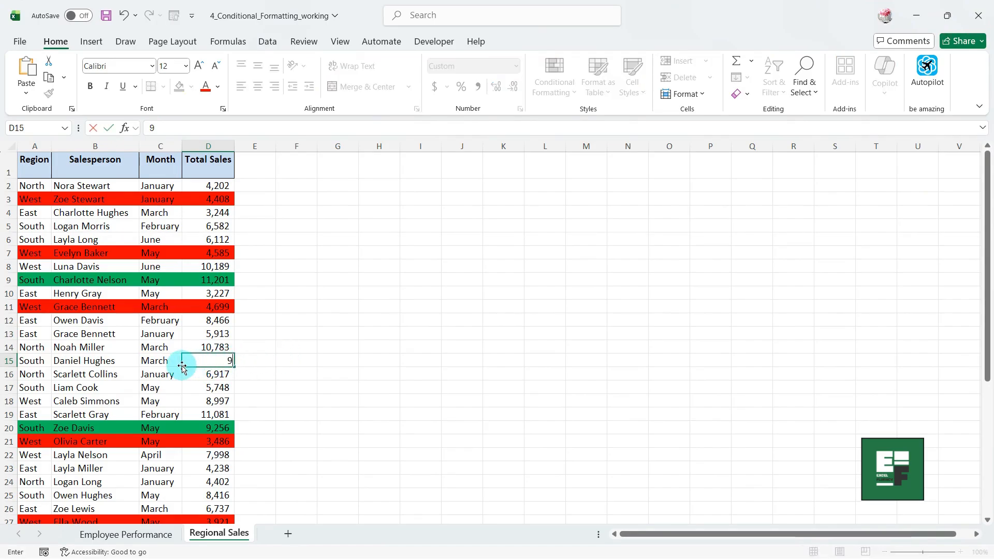
pyautogui.write('500')
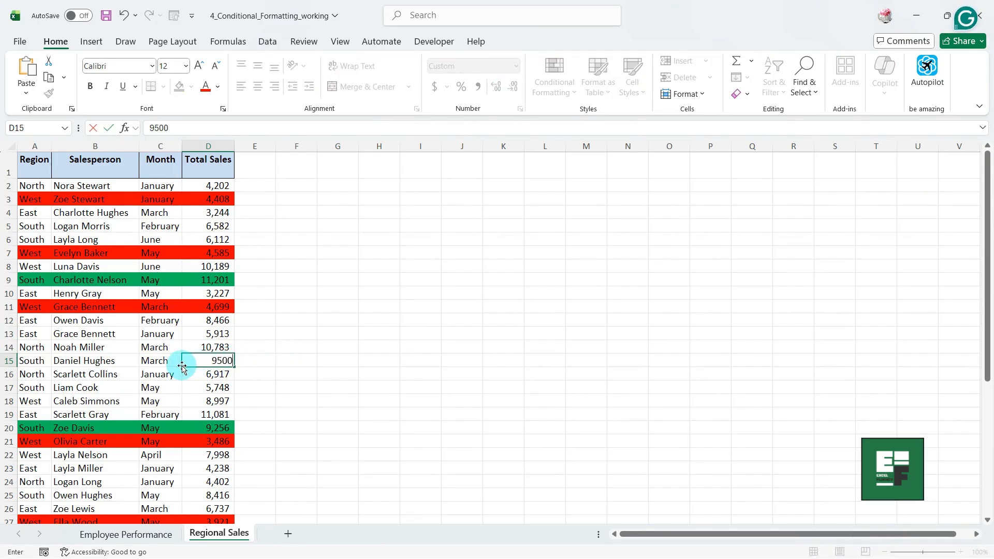
pyautogui.press('Return')
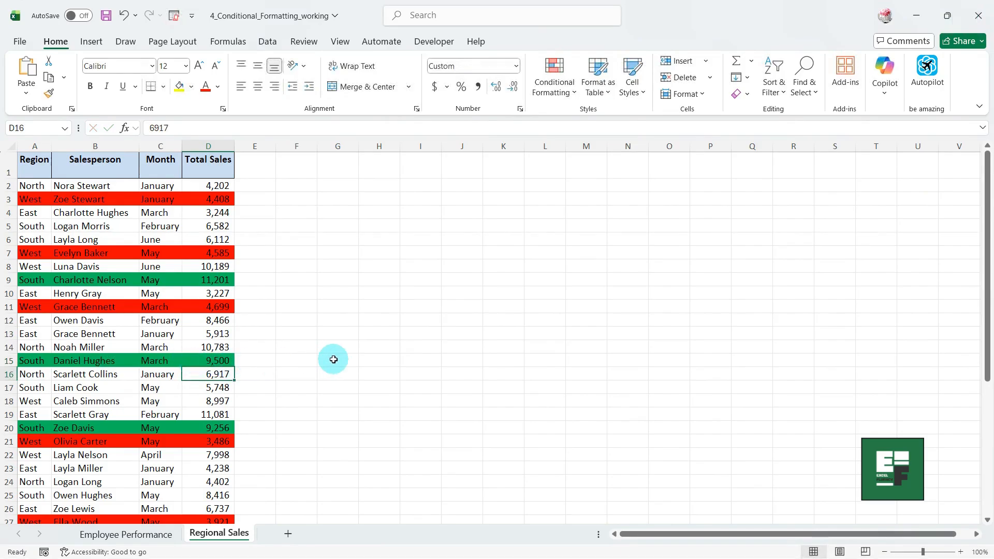